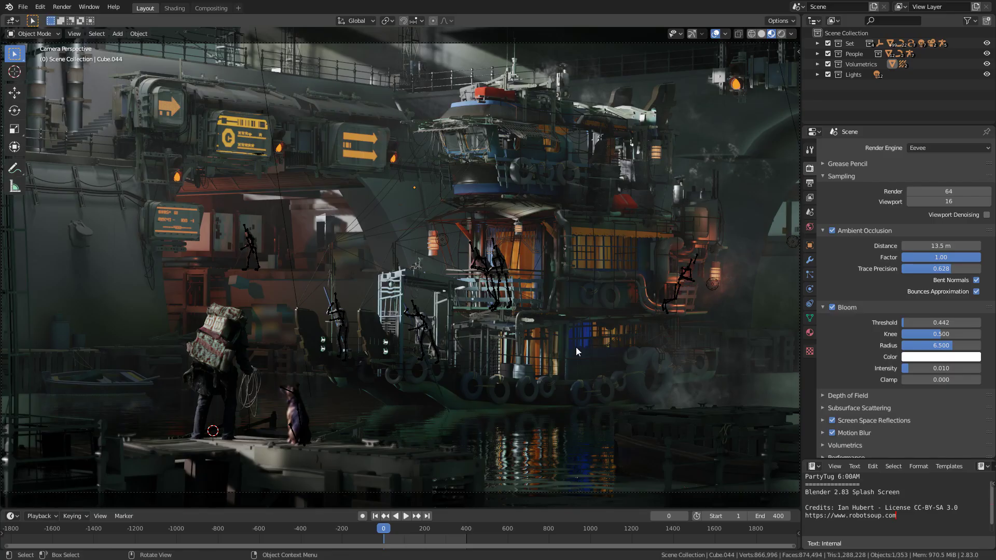
Select the gondolier with the pole beside the pale blue gate and bring him into close-up.
click(105, 279)
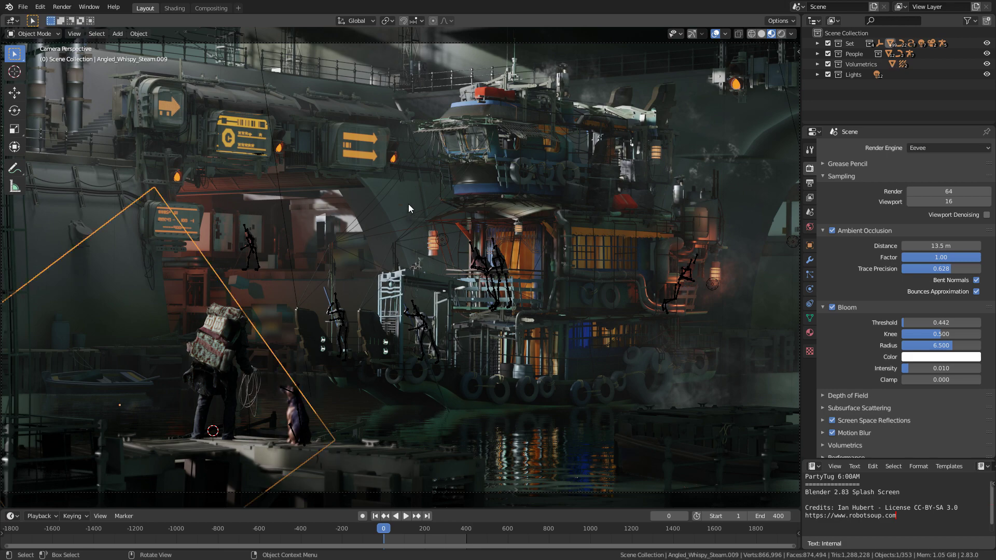
scroll(557, 341, up, 6)
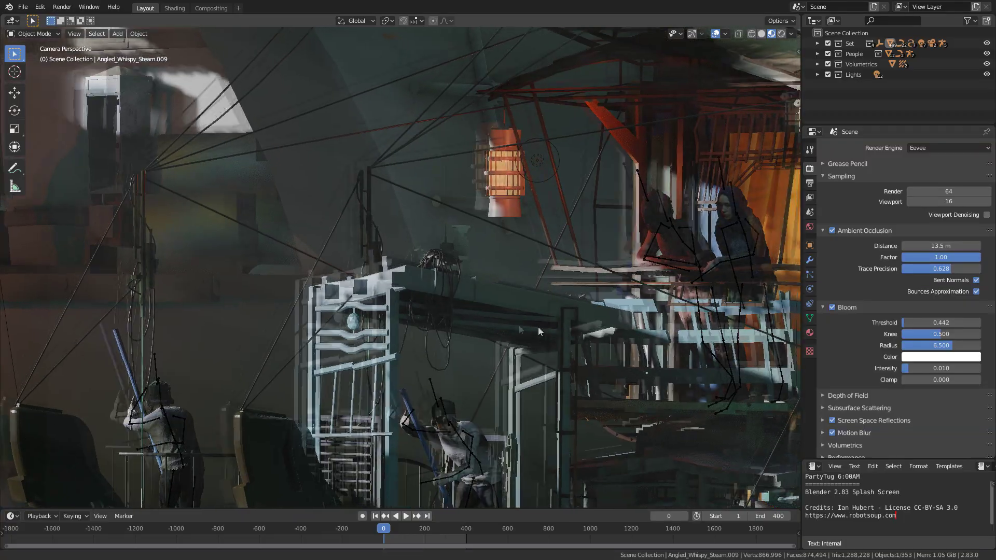
middle_drag(538, 327, 441, 197)
scroll(394, 287, up, 6)
scroll(390, 289, up, 6)
click(447, 470)
shift+middle_drag(447, 476, 419, 144)
scroll(420, 145, up, 1)
shift+middle_drag(425, 182, 419, 144)
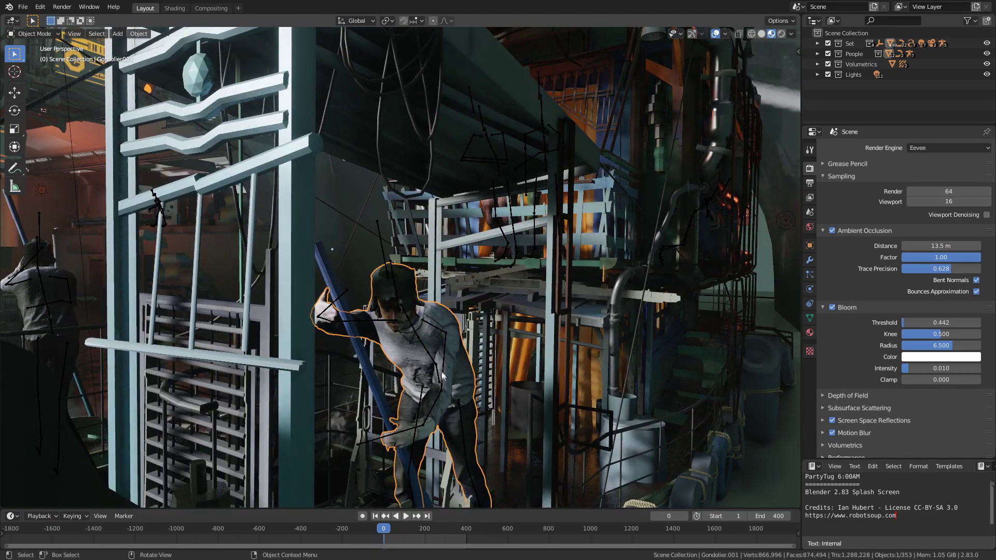
Examine the two gondoliers from different angles, selecting each in turn, and return to the camera view.
mouse_move(442, 375)
middle_down()
mouse_move(431, 235)
mouse_move(446, 389)
middle_up()
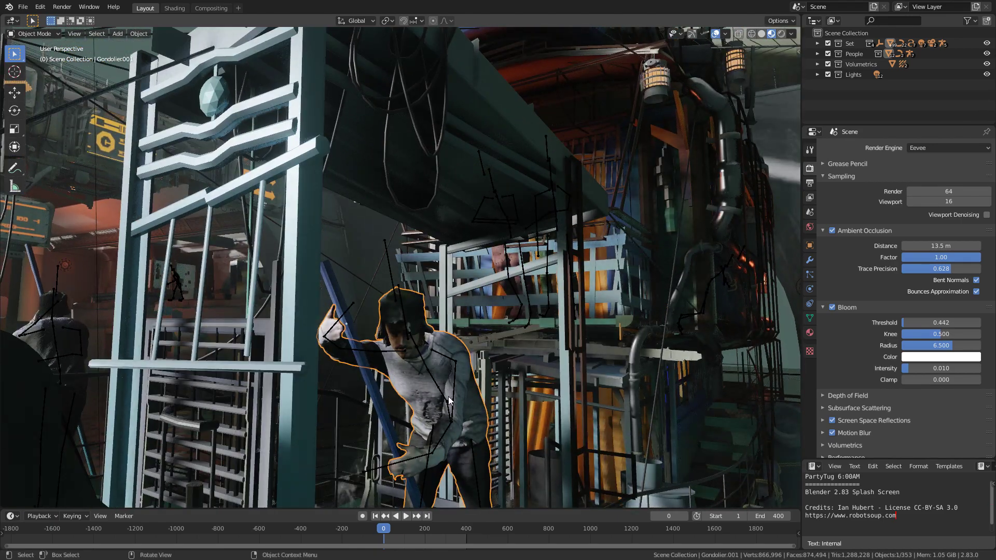
middle_drag(492, 390, 410, 388)
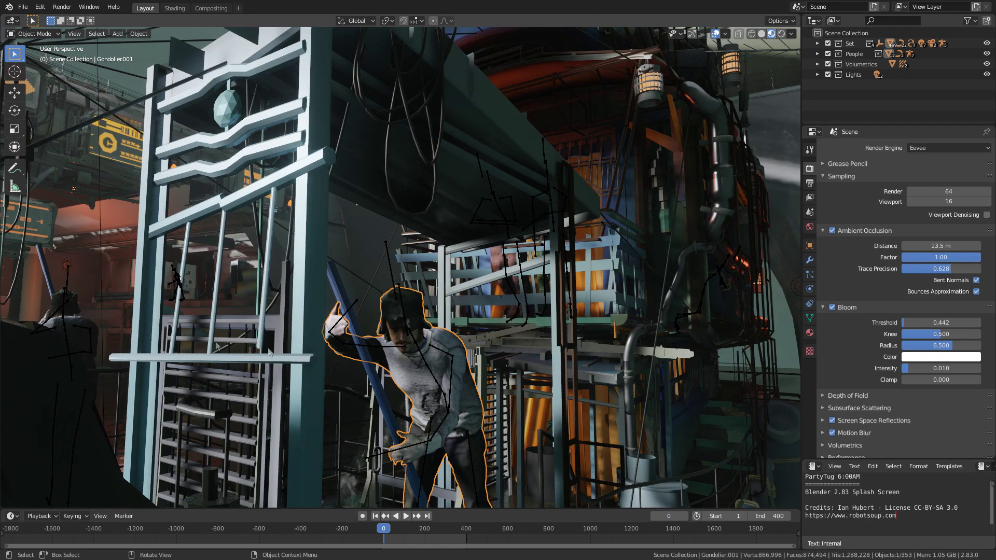
click(68, 320)
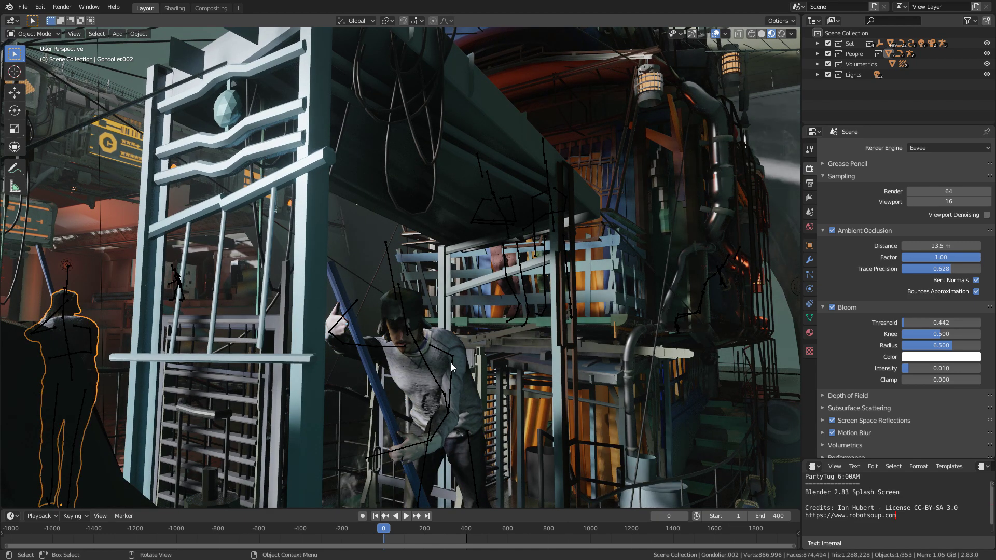
click(462, 379)
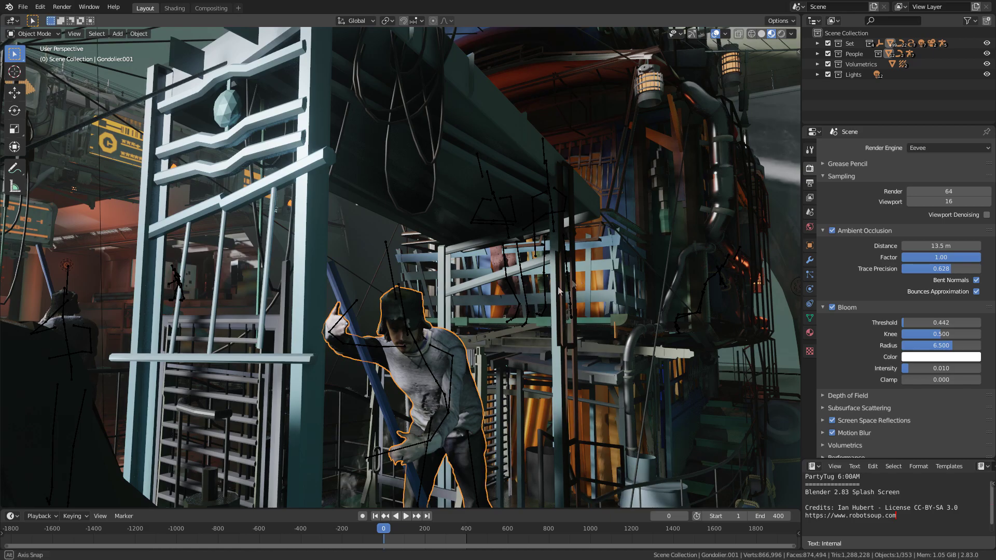
middle_drag(560, 290, 363, 282)
key(KP_0)
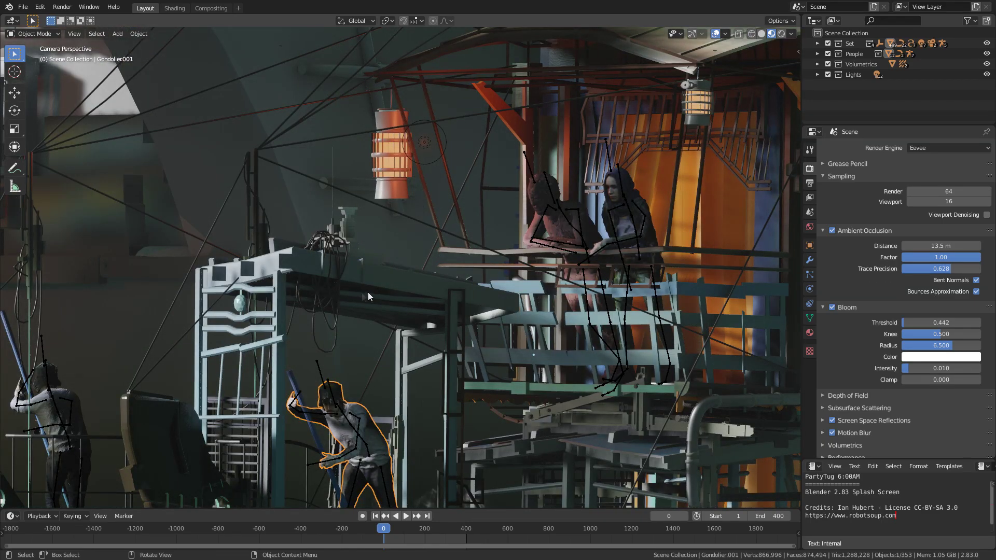
Examine the boat through the camera and select the haze volume that surrounds the set.
scroll(368, 291, down, 4)
shift+middle_drag(447, 326, 303, 373)
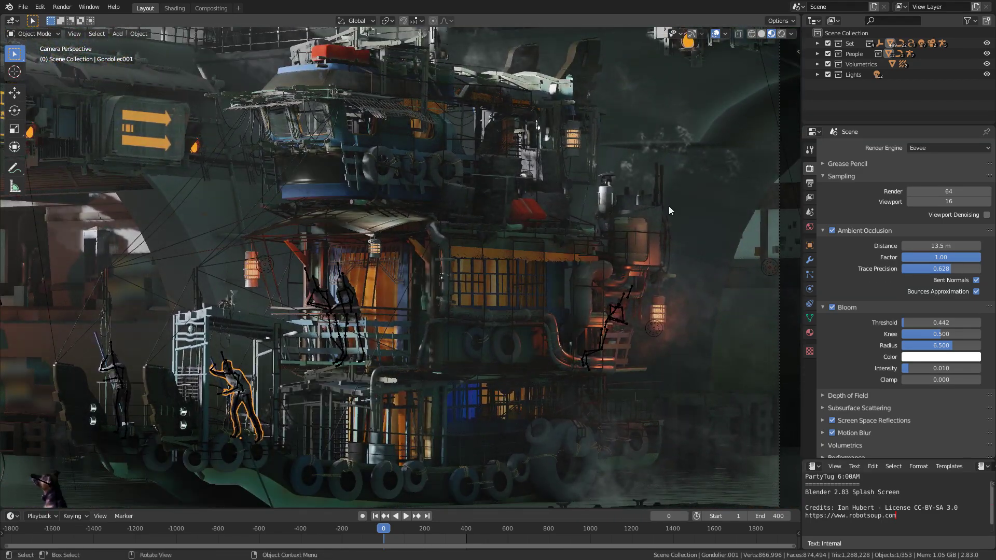
mouse_move(551, 132)
middle_down()
mouse_move(467, 163)
mouse_move(553, 136)
middle_up()
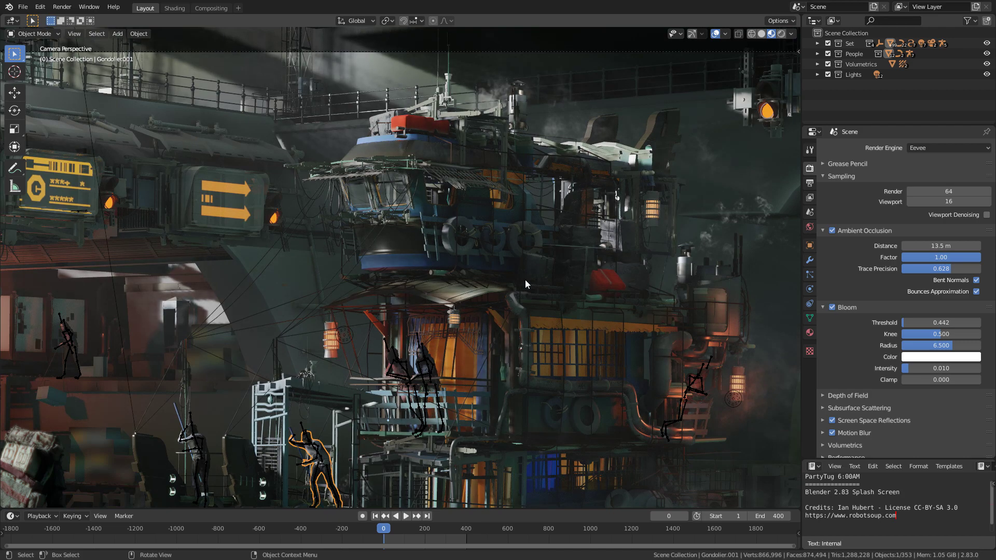
click(738, 222)
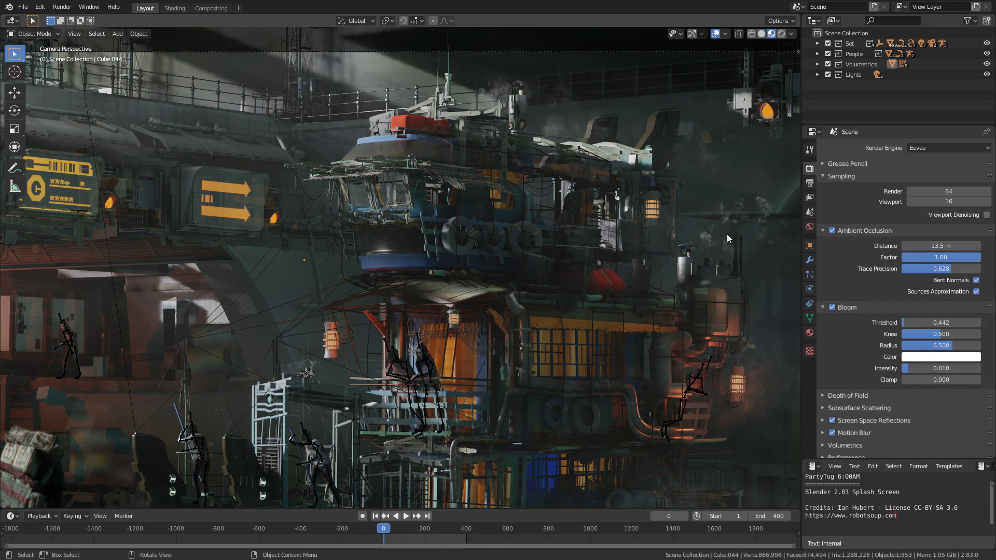
scroll(726, 234, down, 2)
Select the angled steam plane in the Shading workspace and widen its angledsteam.jpg Image Texture node.
click(632, 224)
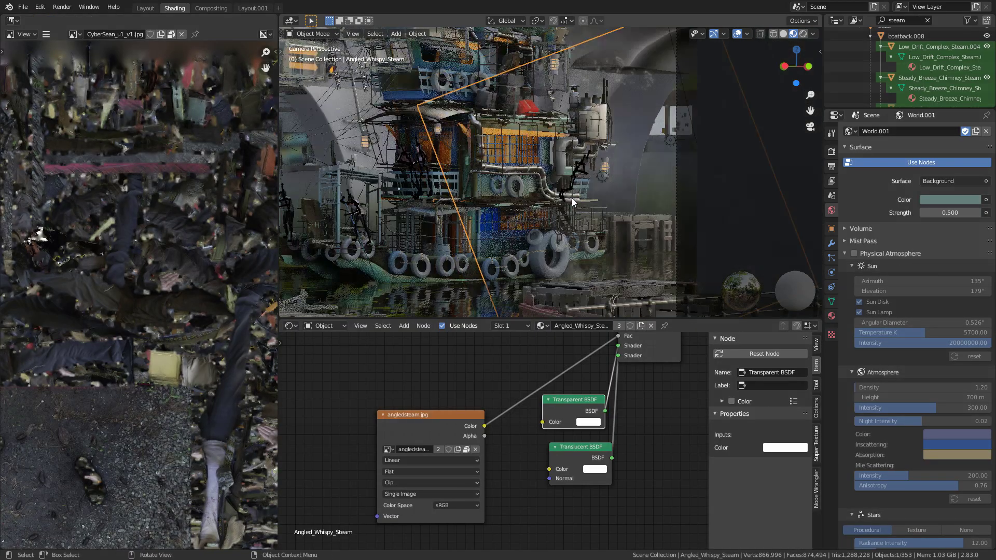
mouse_move(581, 176)
middle_down()
mouse_move(605, 173)
mouse_move(541, 183)
middle_up()
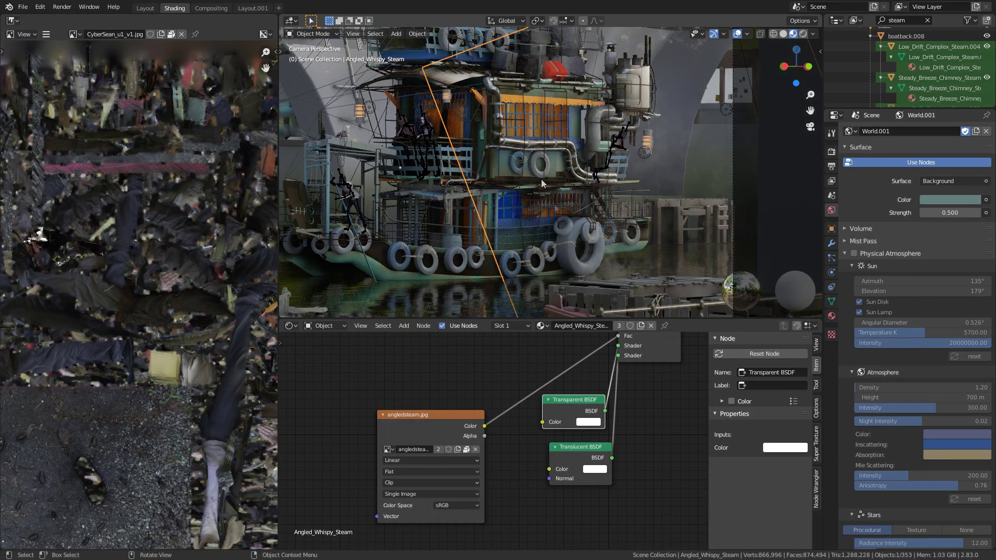
drag(377, 444, 318, 445)
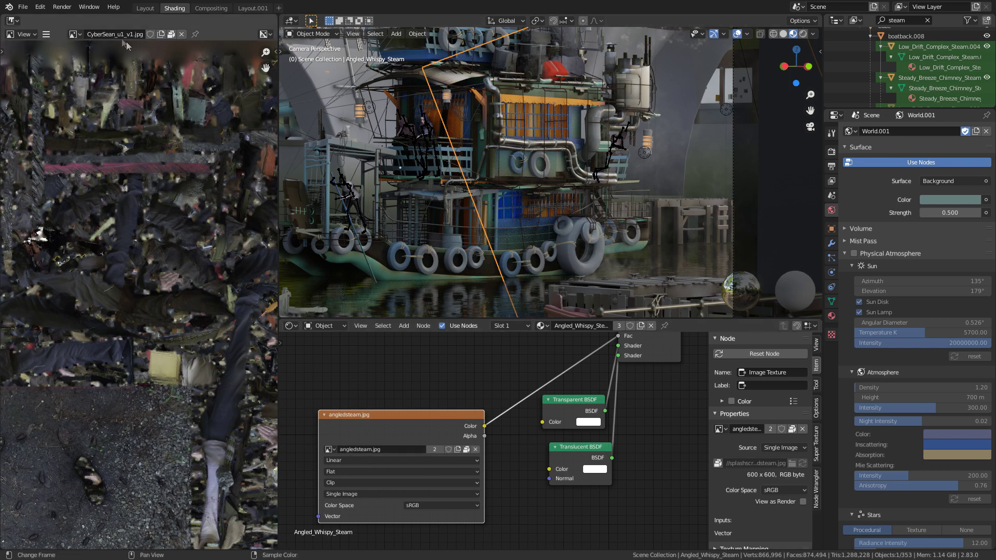
Display the angledsteam.jpg texture in the image editor.
click(73, 34)
text(an)
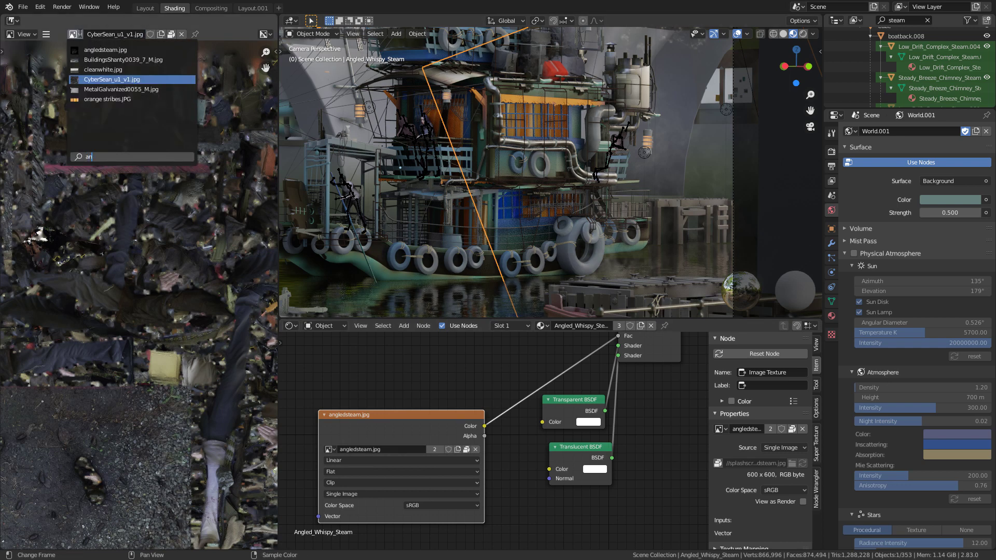
click(94, 50)
scroll(176, 236, up, 2)
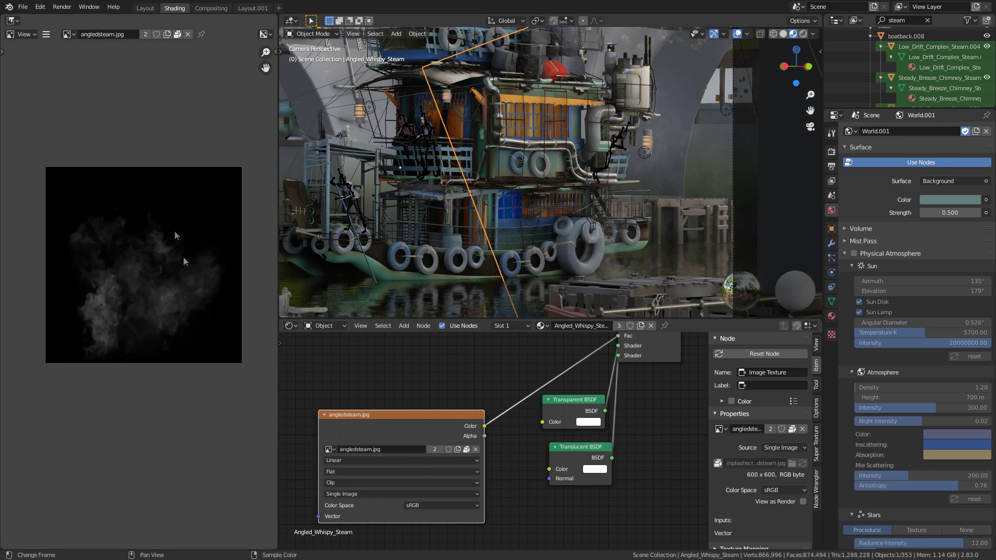
Select the haze volume and view the whole set from above in the Layout workspace.
click(644, 144)
scroll(376, 73, down, 1)
click(145, 7)
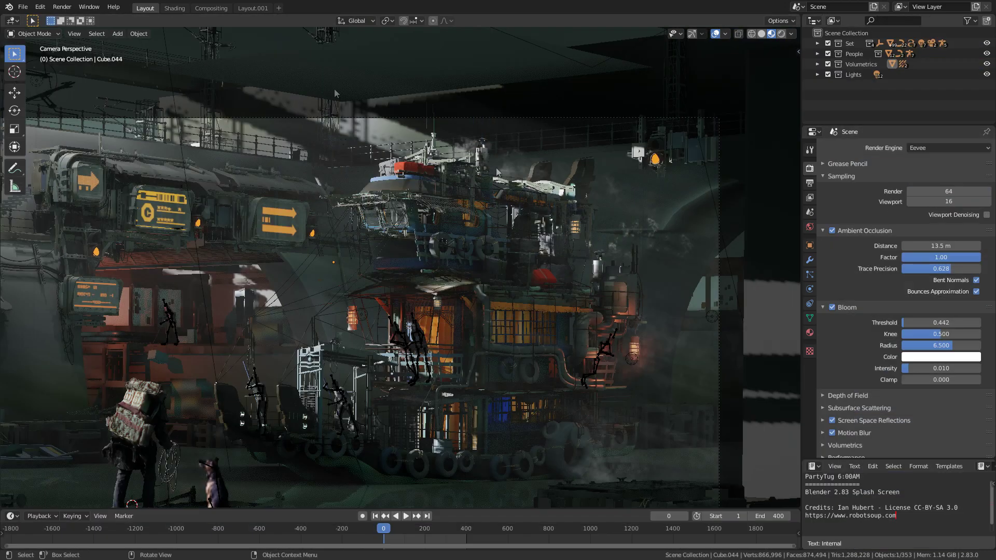
mouse_move(334, 88)
middle_down()
mouse_move(540, 241)
mouse_move(680, 306)
middle_up()
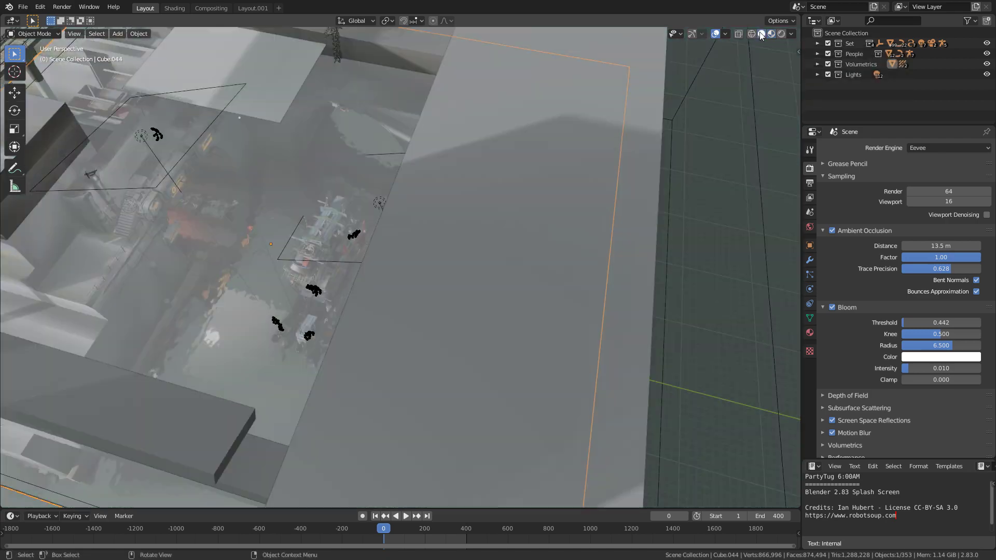
Inspect the set in solid shading with the enclosing objects hidden, and reveal all hidden objects again.
key(z)
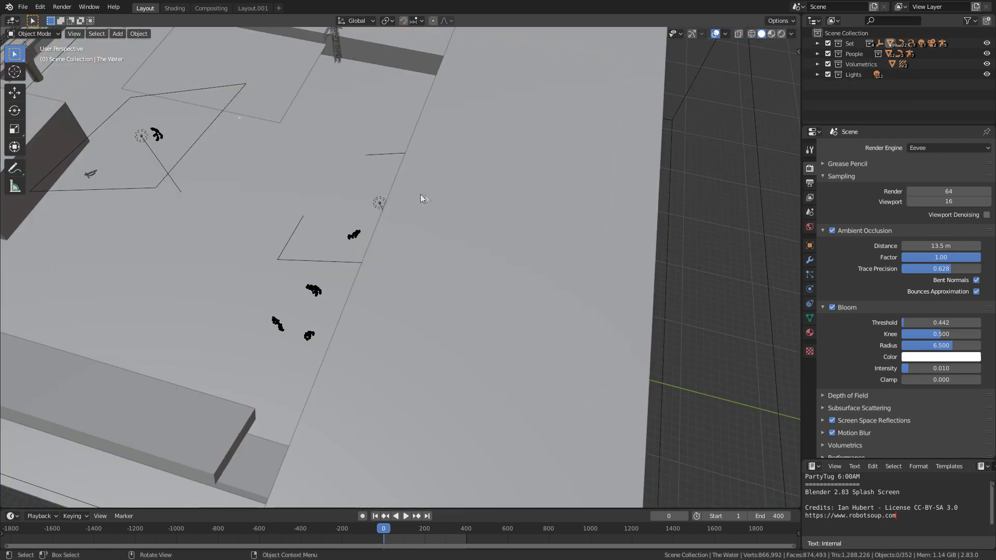
middle_drag(420, 194, 587, 240)
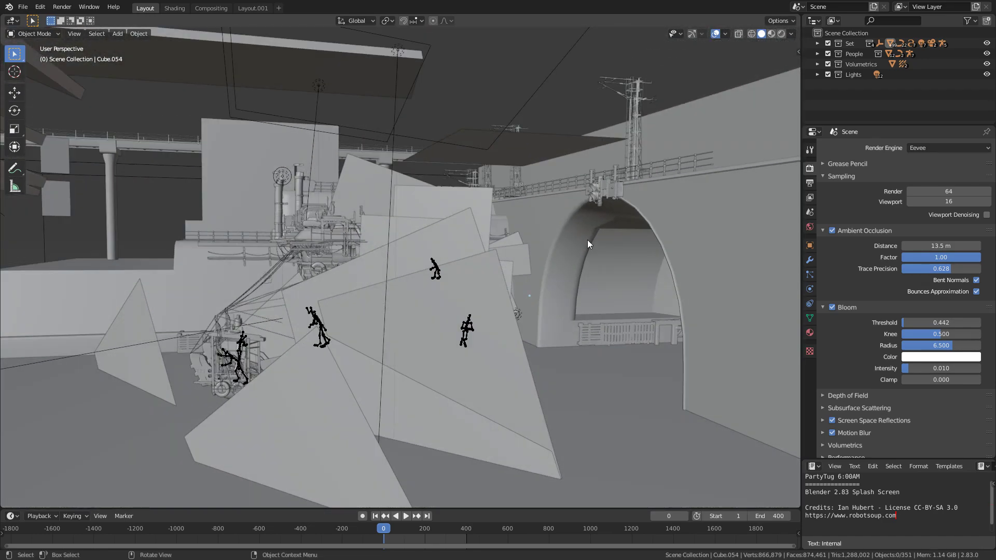
middle_drag(343, 322, 564, 275)
key(alt+h)
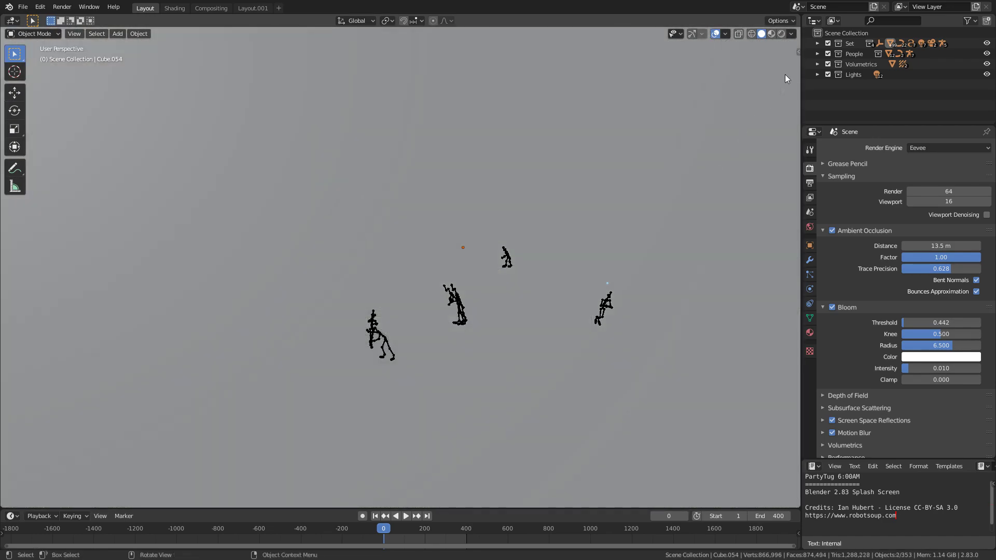
Switch the viewport to Rendered shading and examine the whole set from outside the camera view.
click(782, 34)
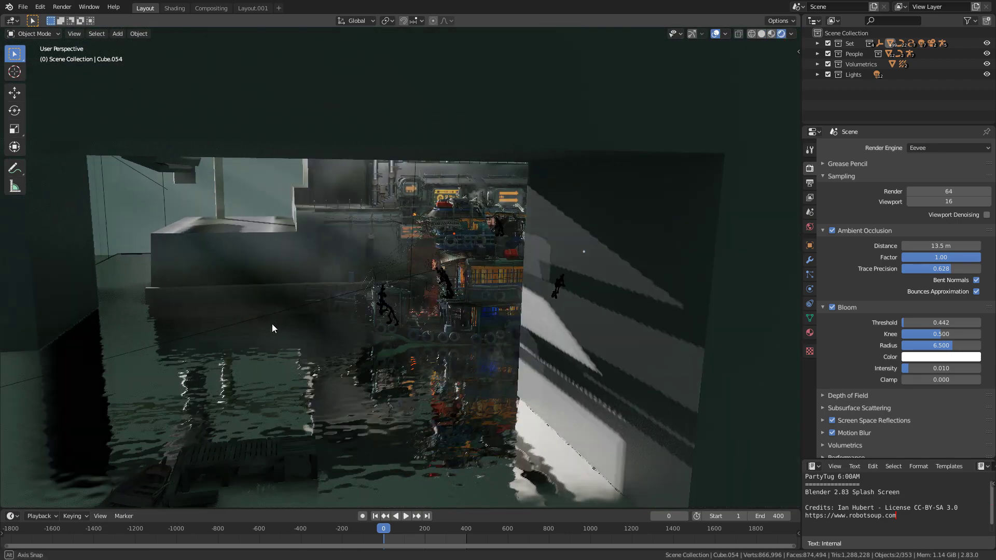
middle_drag(271, 329, 389, 244)
scroll(384, 82, down, 6)
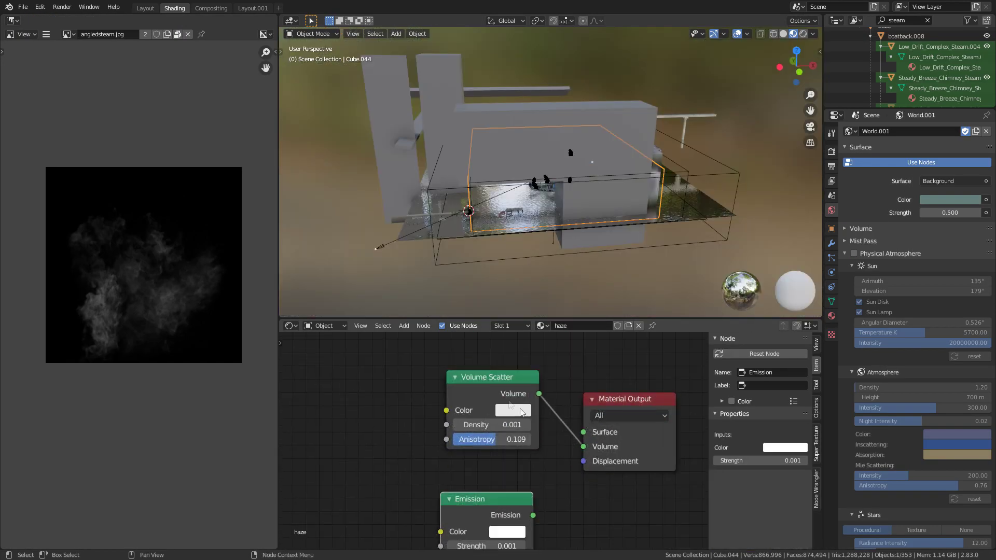
Move the haze material's Volume Scatter node away from Material Output and show the camera view in Rendered shading.
drag(496, 377, 476, 375)
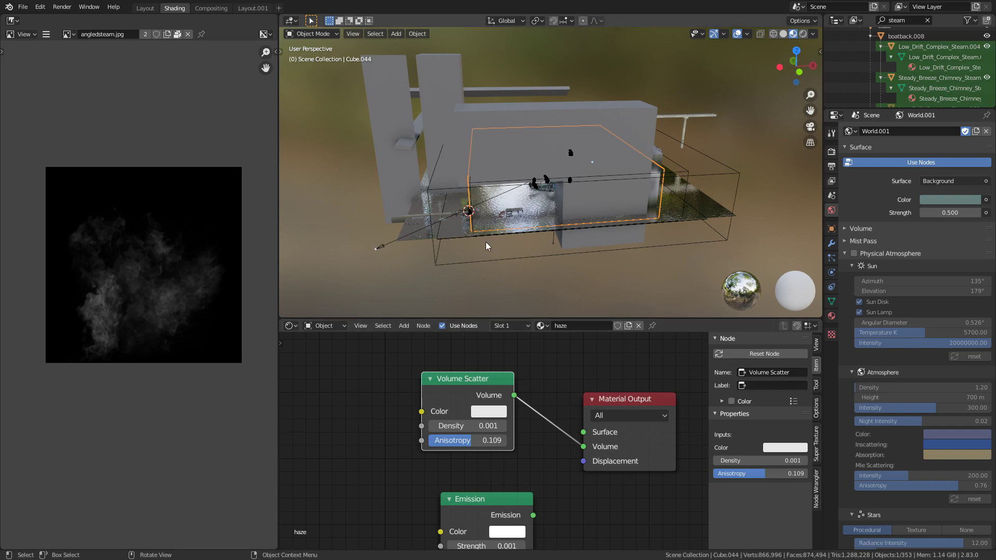
key(KP_0)
shift+middle_drag(486, 246, 570, 242)
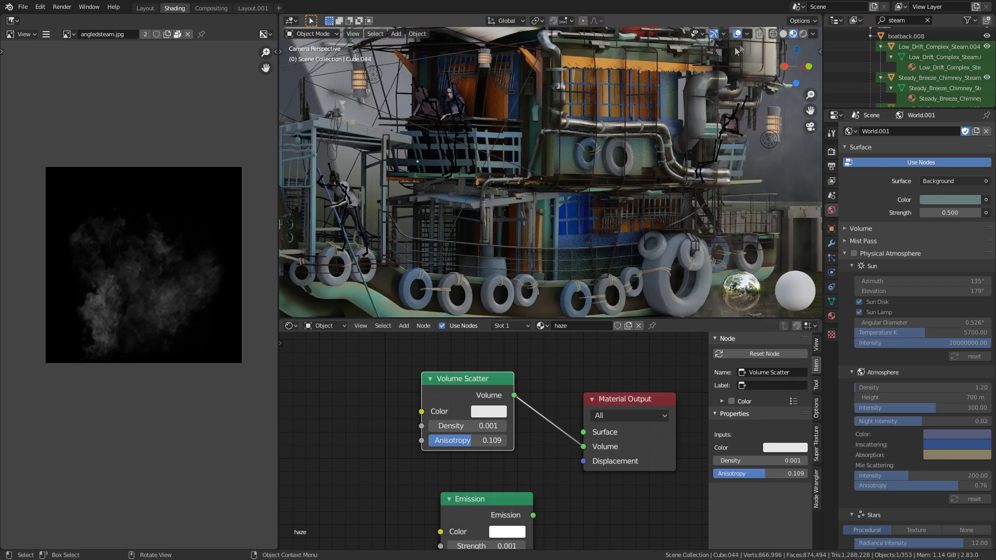
click(802, 34)
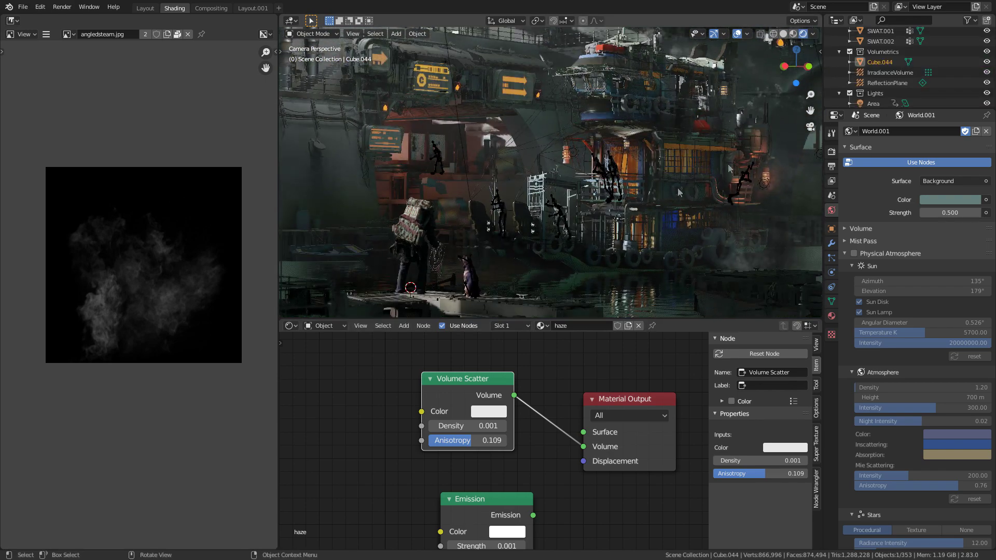
Show the viewport and render visibility toggles in the outliner.
click(969, 20)
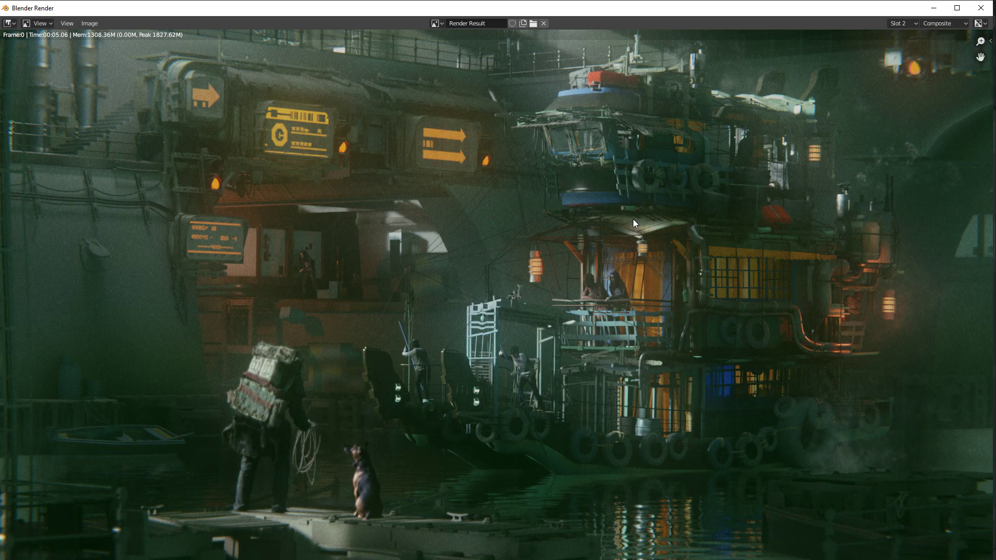
Compare the finished renders in Slot 1 and Slot 2 by flipping between them repeatedly.
key(j)
key(j)
key(j)
key(j)
key(j)
key(j)
key(j)
key(j)
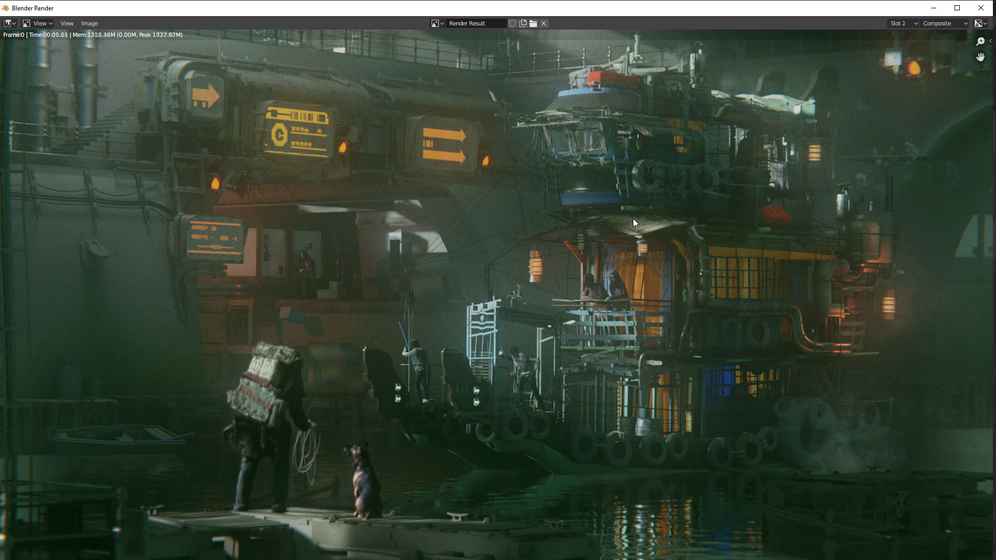
key(j)
key(j)
key(j)
key(j)
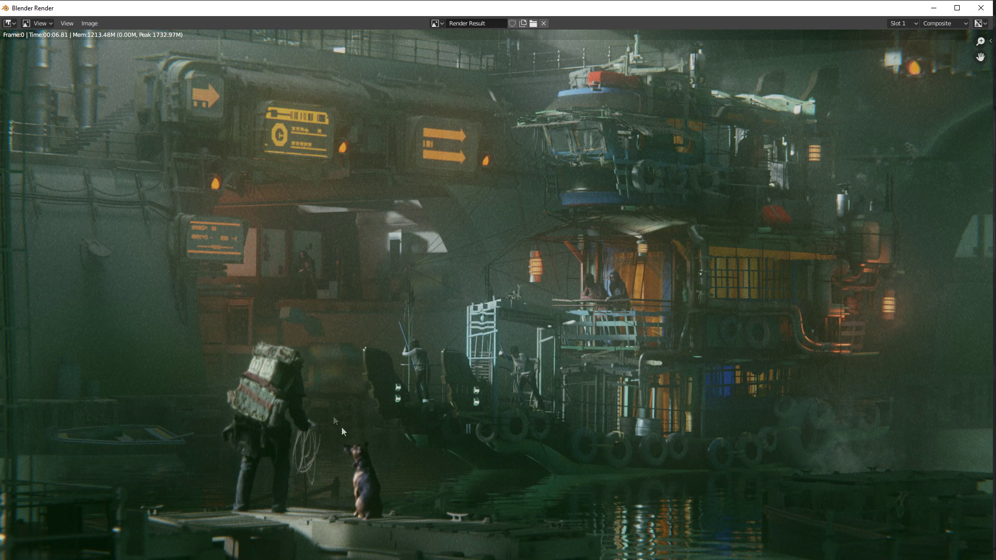
key(j)
key(j)
key(j)
key(j)
key(j)
key(j)
key(j)
key(j)
key(j)
key(j)
key(j)
key(j)
key(j)
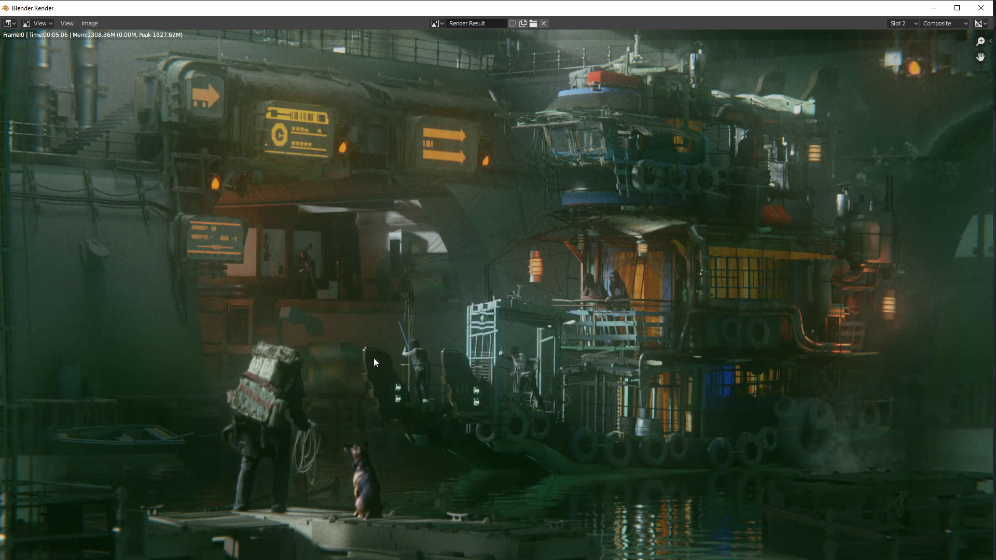
key(j)
key(j)
key(j)
key(j)
key(j)
key(j)
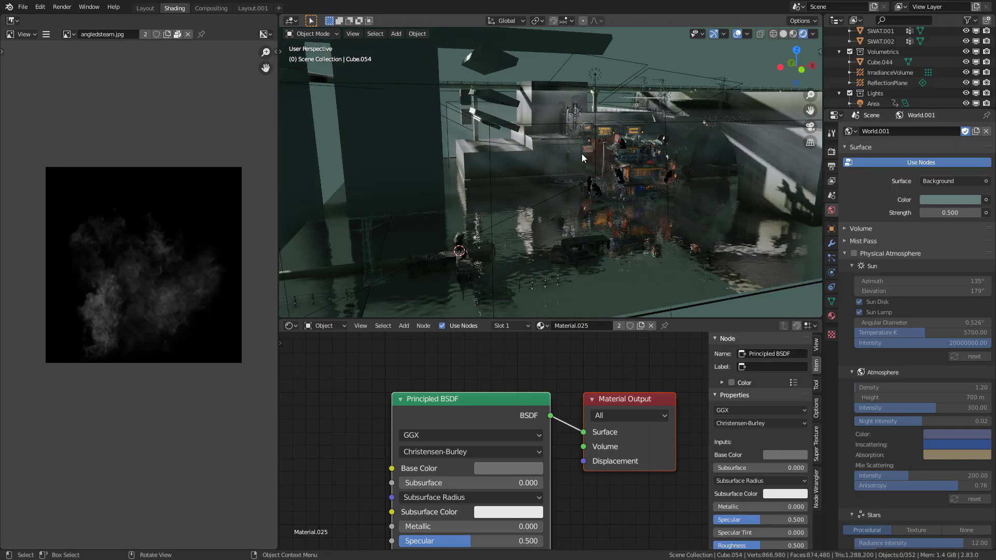
Select the cable curve hanging along the wall beside the orange sign, using an orthographic view.
click(581, 153)
shift+middle_drag(581, 154, 529, 216)
scroll(547, 198, up, 5)
key(KP_5)
click(427, 237)
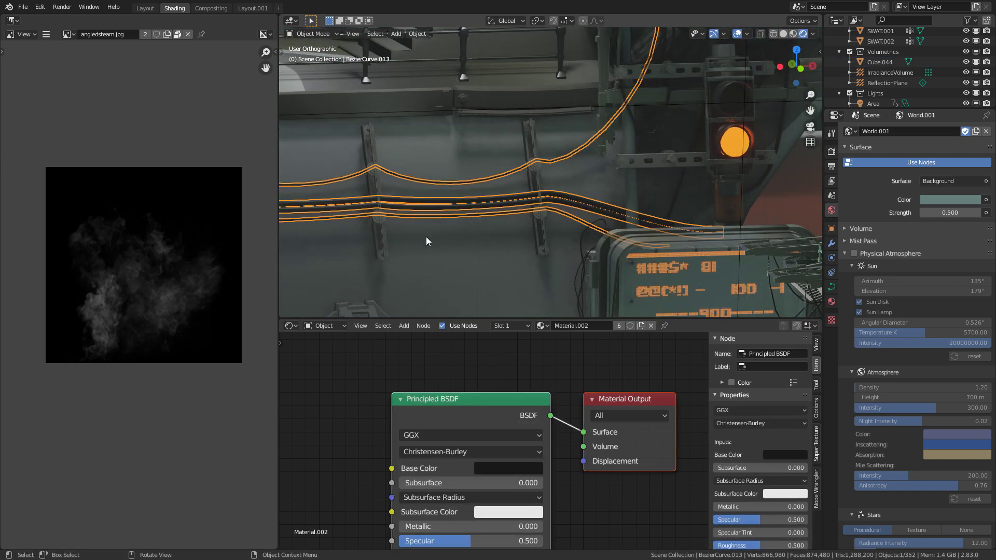
Enter Edit Mode on the cable curve and examine its control points along the wall.
key(Tab)
middle_drag(474, 220, 502, 212)
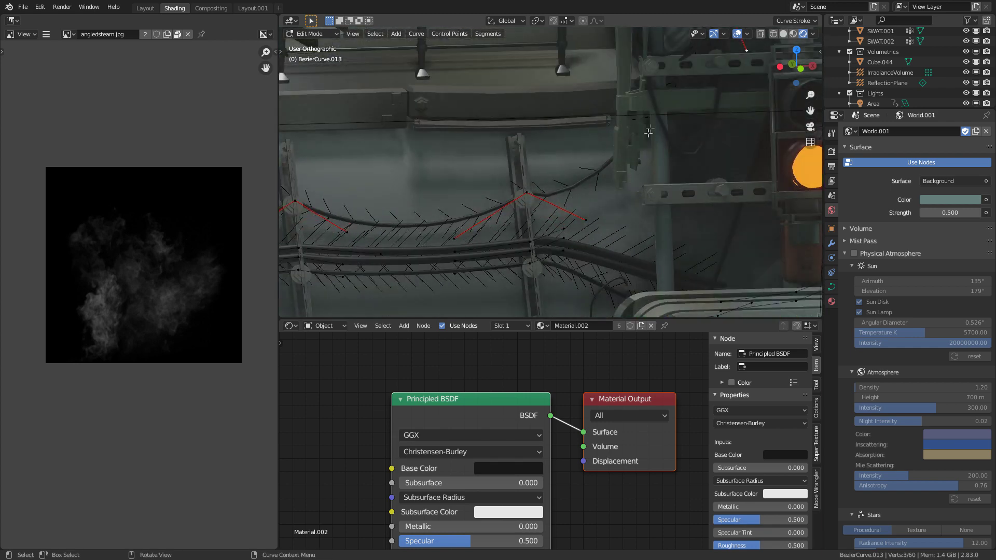
shift+middle_drag(648, 133, 586, 156)
scroll(570, 166, down, 4)
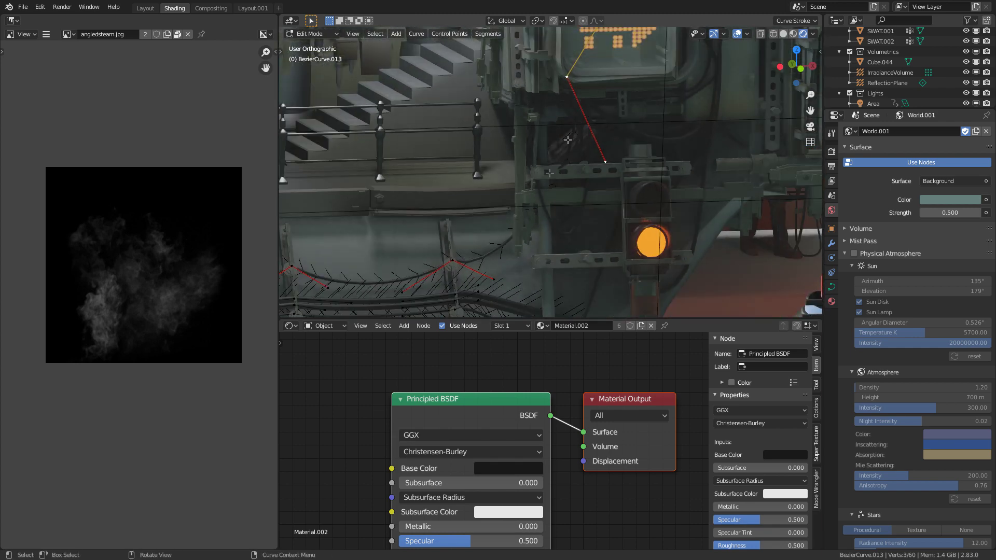
shift+middle_drag(430, 248, 672, 185)
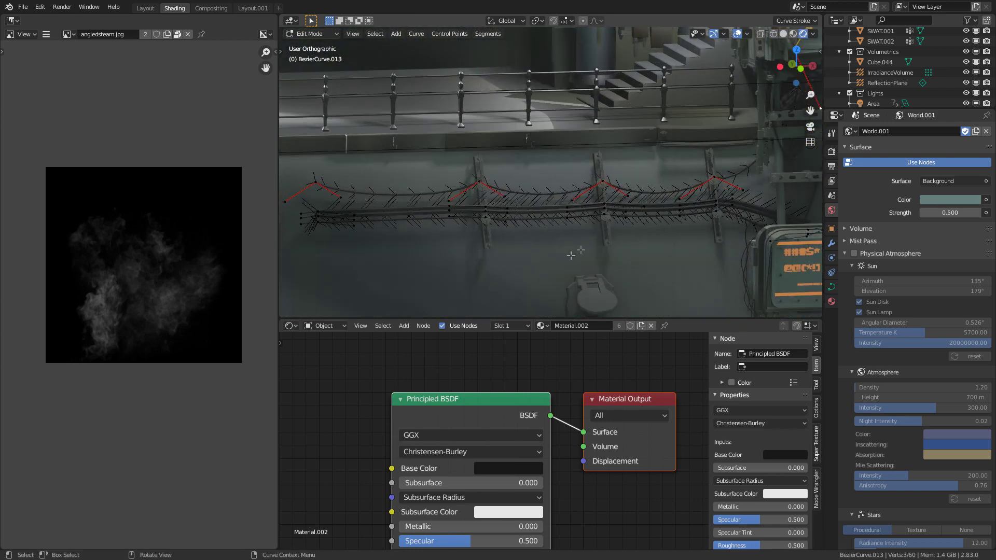
Leave Edit Mode on the cable curve and inspect the orange sign's mesh in Edit Mode.
key(Tab)
middle_drag(575, 263, 630, 194)
shift+middle_drag(527, 255, 607, 207)
scroll(623, 213, up, 1)
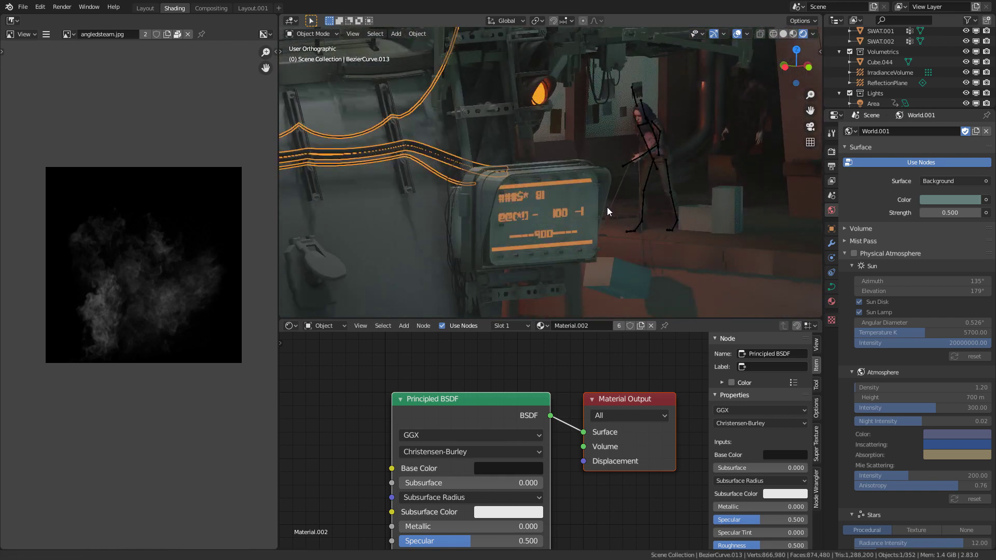
click(763, 111)
click(543, 241)
scroll(566, 277, up, 1)
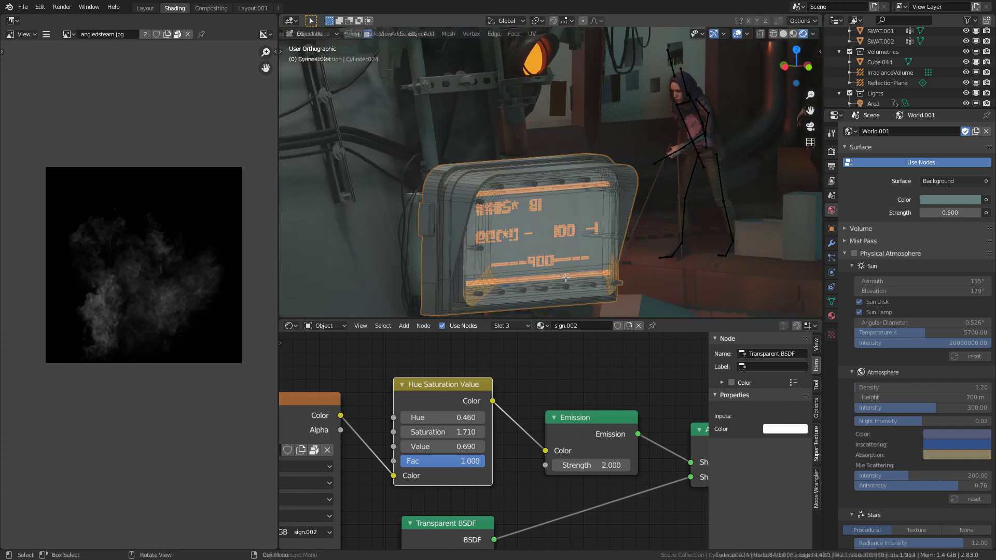
key(Tab)
Inspect the mesh of the power meter bar beneath the orange sign, ending back in Object Mode.
shift+middle_drag(566, 278, 529, 223)
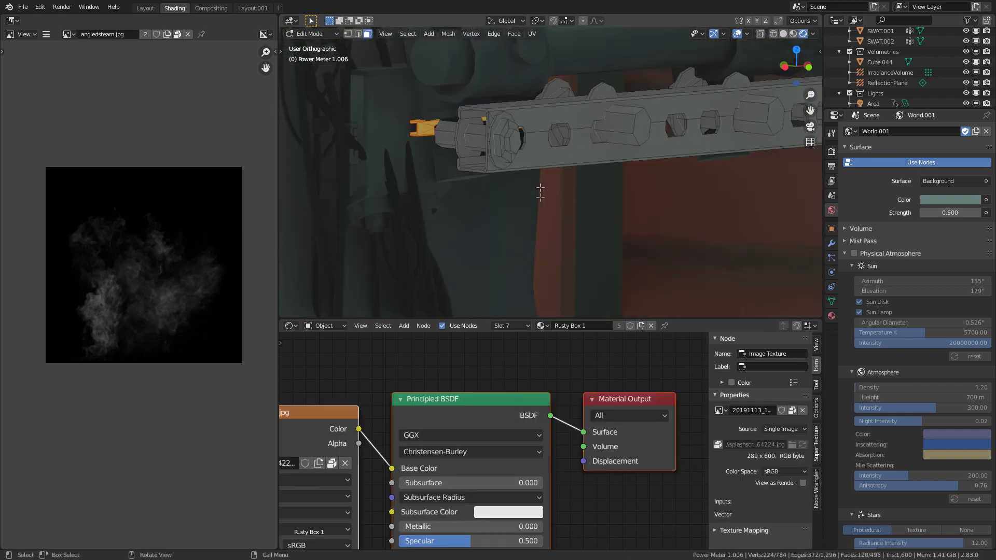
scroll(545, 189, down, 6)
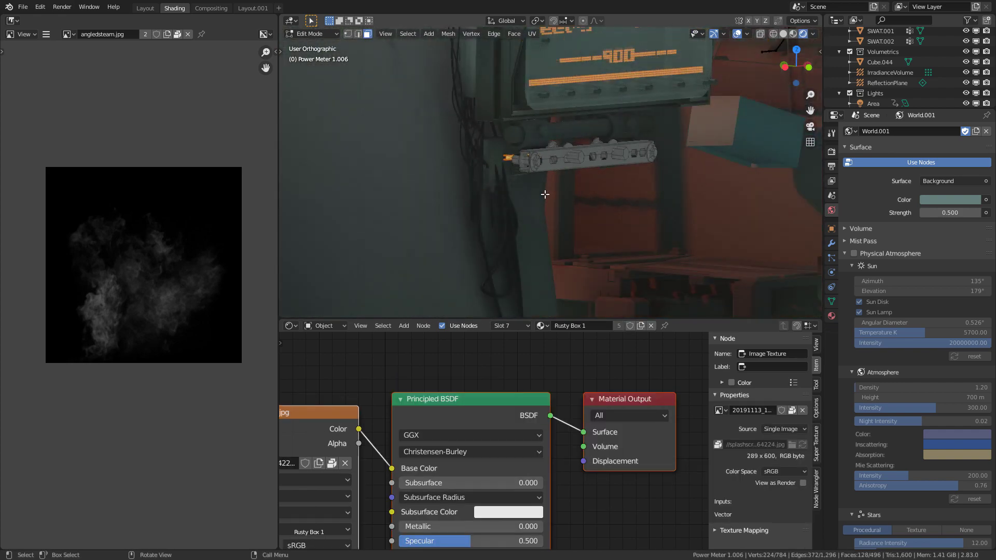
scroll(545, 194, down, 10)
key(Tab)
Select the rowboat moored by the dock and examine its mesh in Edit Mode.
middle_drag(581, 170, 622, 221)
click(614, 218)
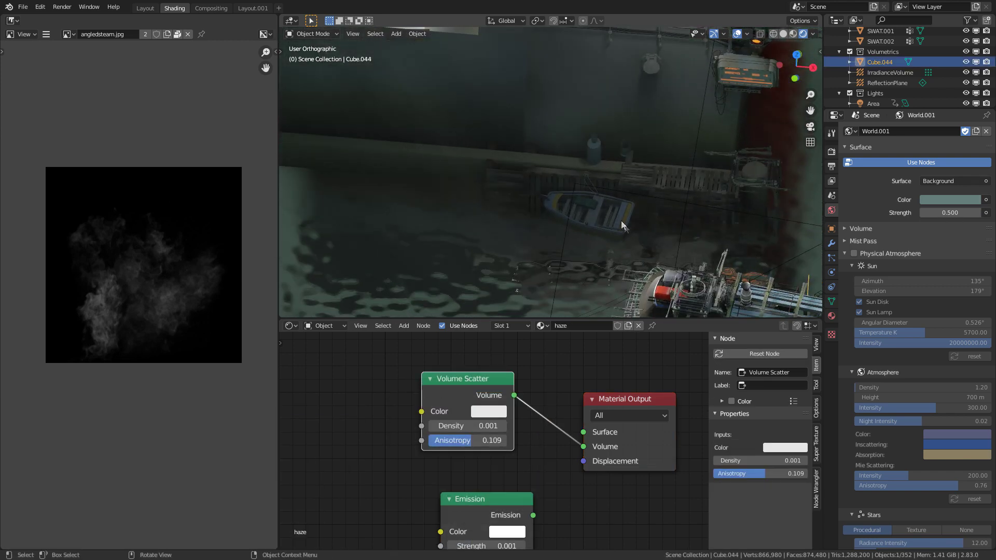
click(621, 220)
key(Tab)
key(KP_Decimal)
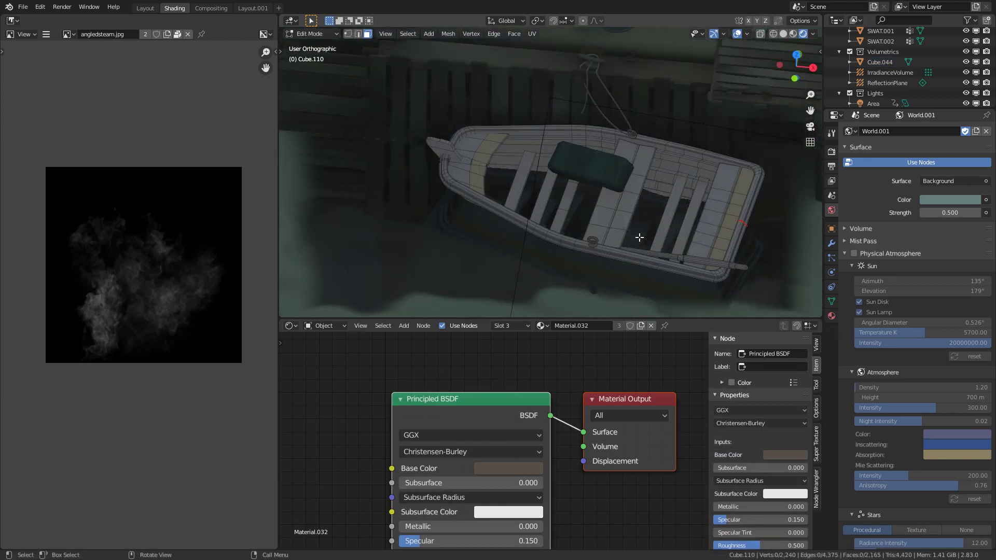
scroll(587, 242, down, 4)
middle_drag(586, 243, 551, 223)
scroll(601, 189, up, 2)
key(Tab)
Examine the wooden dock's mesh in Edit Mode and survey the surrounding water and structures.
click(598, 194)
click(598, 197)
key(Tab)
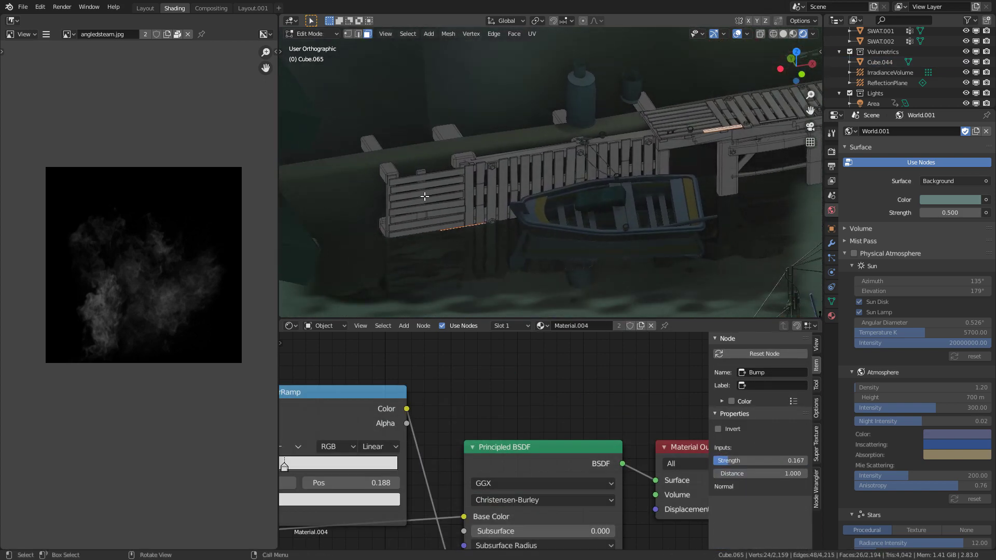
scroll(561, 177, down, 4)
shift+middle_drag(667, 220, 586, 134)
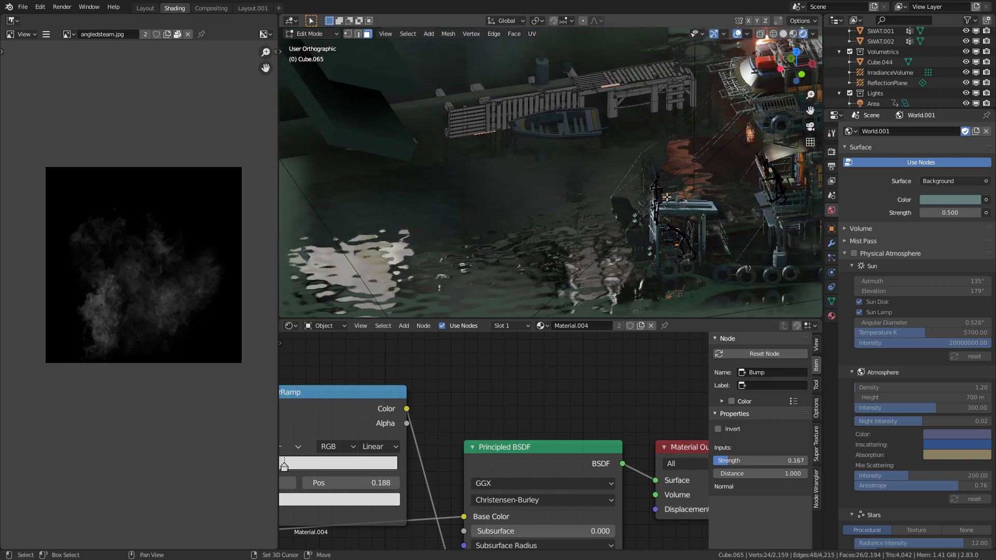
scroll(667, 226, up, 3)
middle_drag(648, 230, 692, 232)
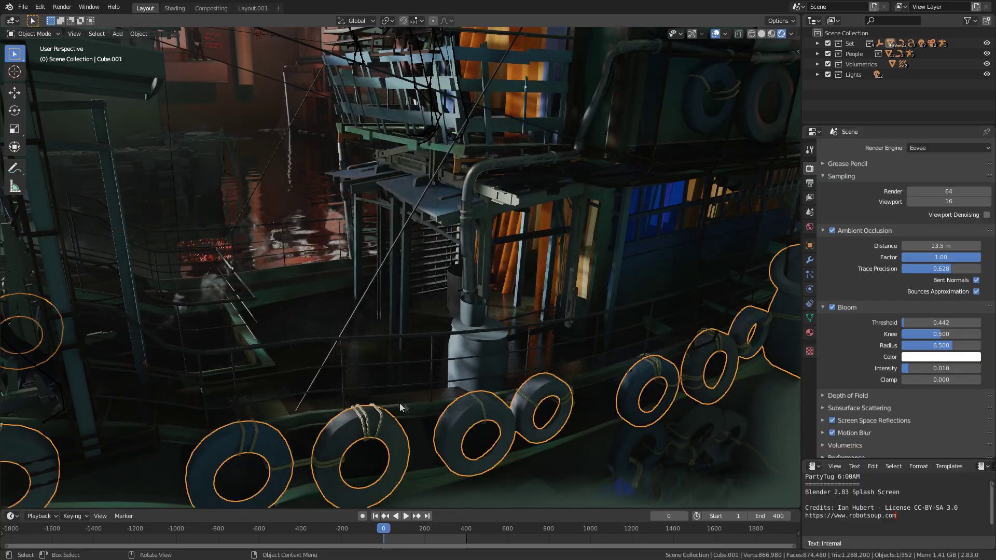
View the tugboat's tires and the harbor in the Layout workspace, ending in the camera view.
shift+middle_drag(400, 403, 510, 315)
middle_drag(456, 300, 520, 282)
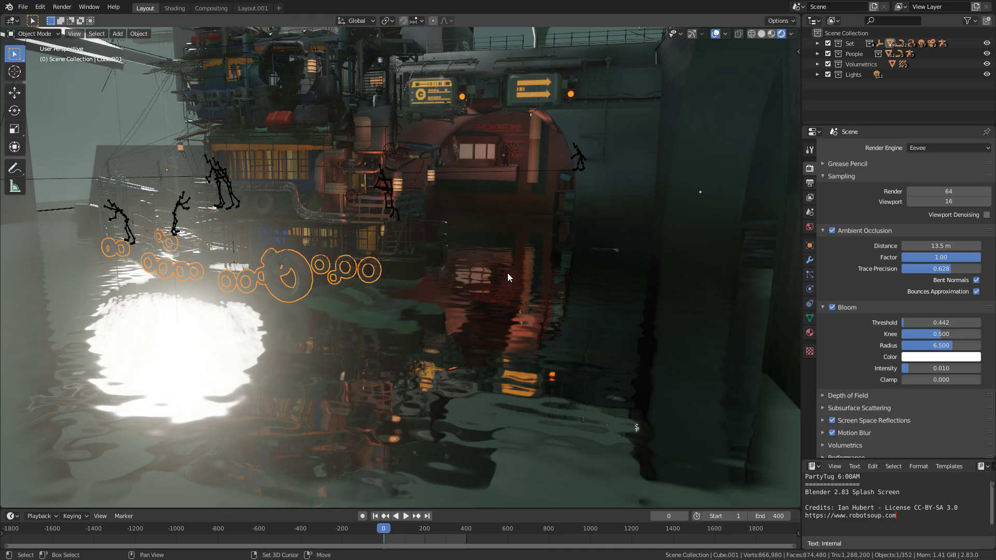
key(KP_0)
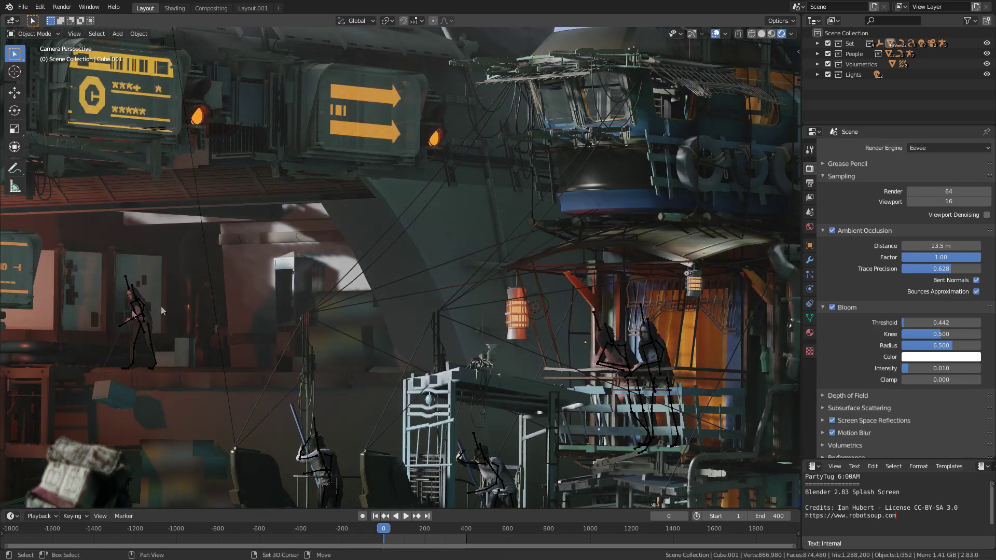
Select the point light beside The Secret Bar lettering inside the tunnel.
middle_drag(161, 306, 459, 304)
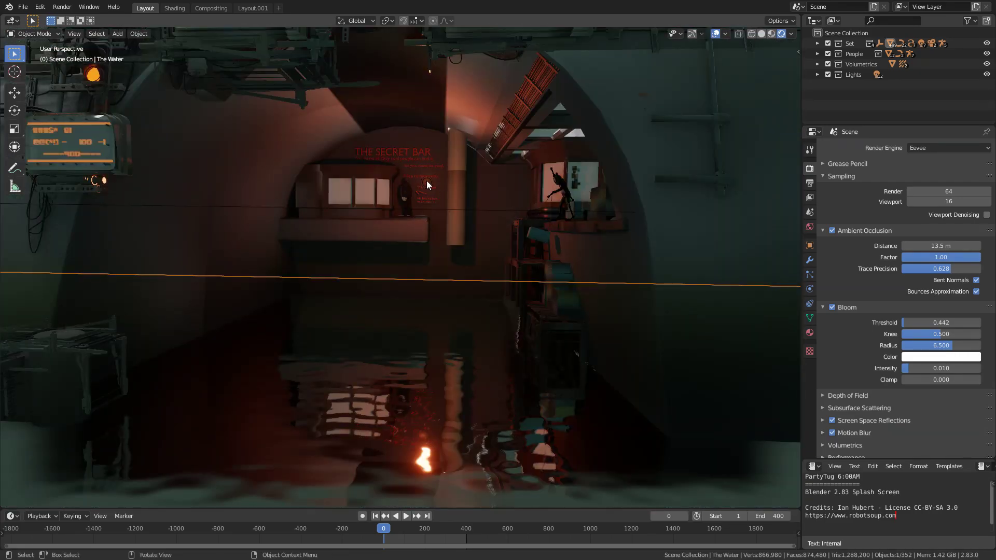
click(427, 183)
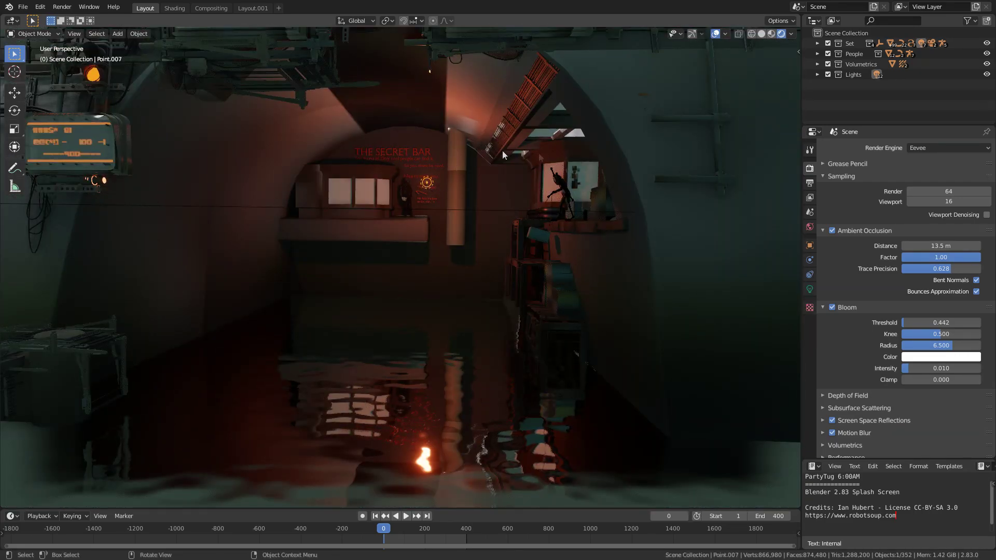
scroll(325, 201, down, 4)
Advance the timeline to frame 1 and look at the scene through the camera.
key(Right)
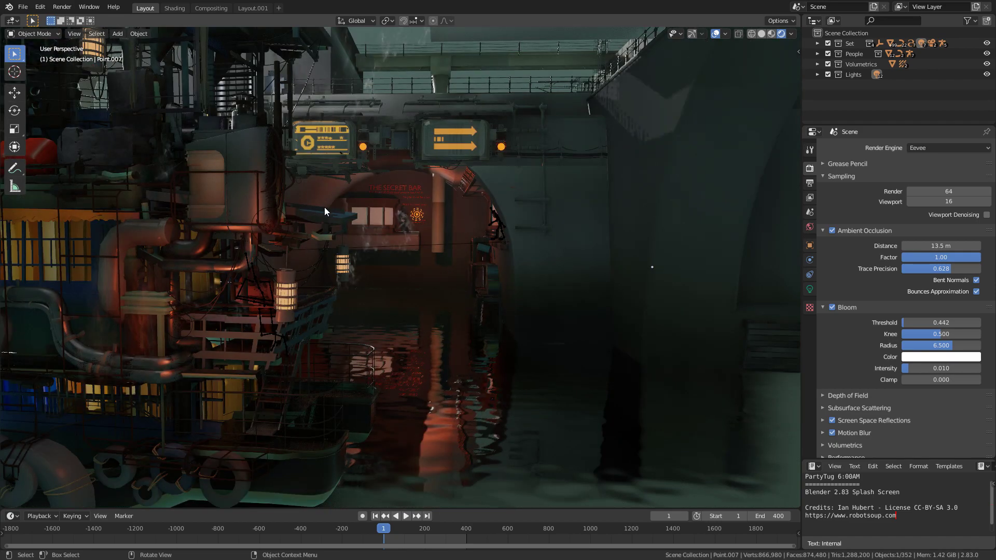
key(KP_0)
scroll(271, 446, up, 1)
scroll(334, 413, down, 2)
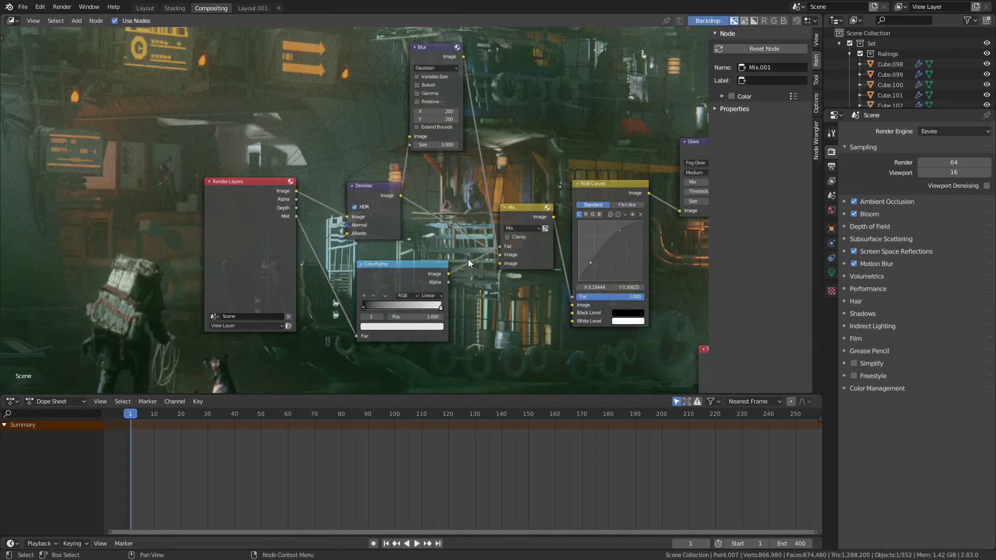
Examine the compositing node tree from Render Layers through RGB Curves, Glare and Lens Distortion to the Viewer and Composite outputs.
scroll(468, 259, down, 3)
shift+middle_drag(513, 316, 373, 280)
middle_drag(431, 312, 392, 295)
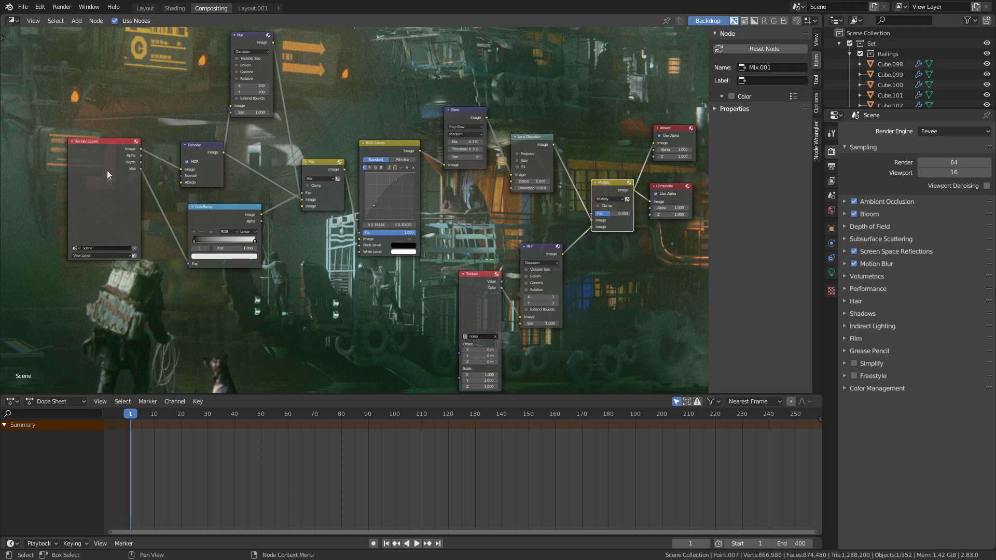
scroll(112, 185, up, 1)
middle_drag(117, 201, 166, 222)
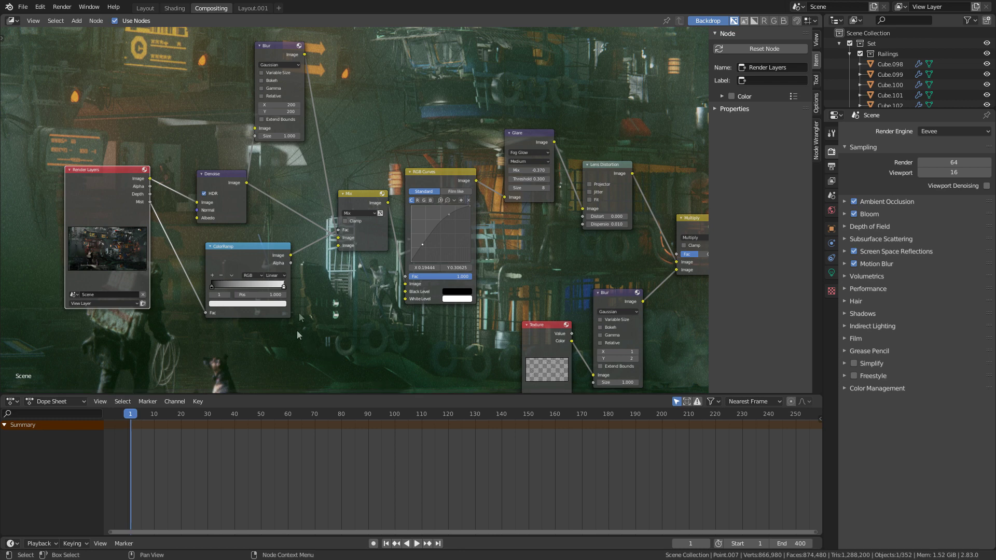
shift+middle_drag(374, 291, 301, 294)
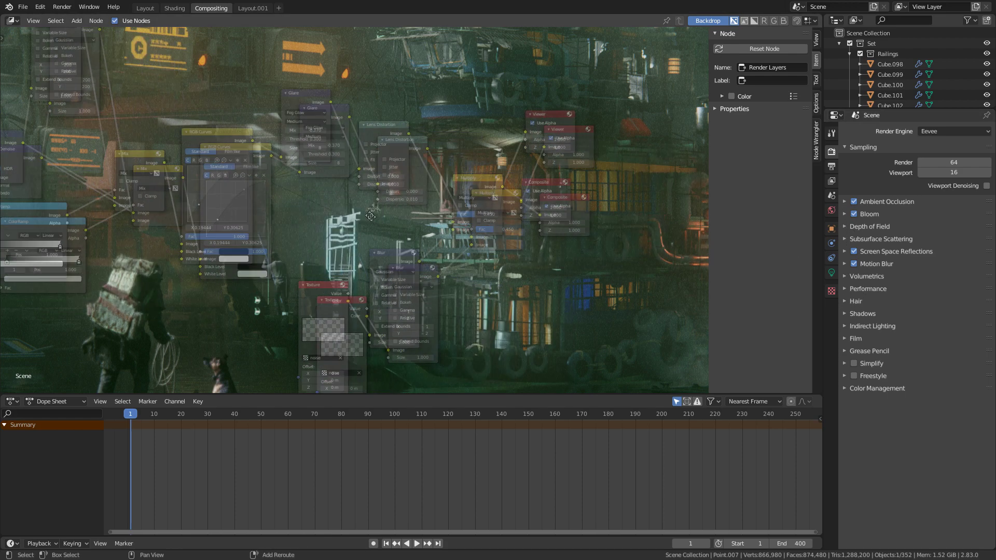
shift+middle_drag(371, 216, 356, 203)
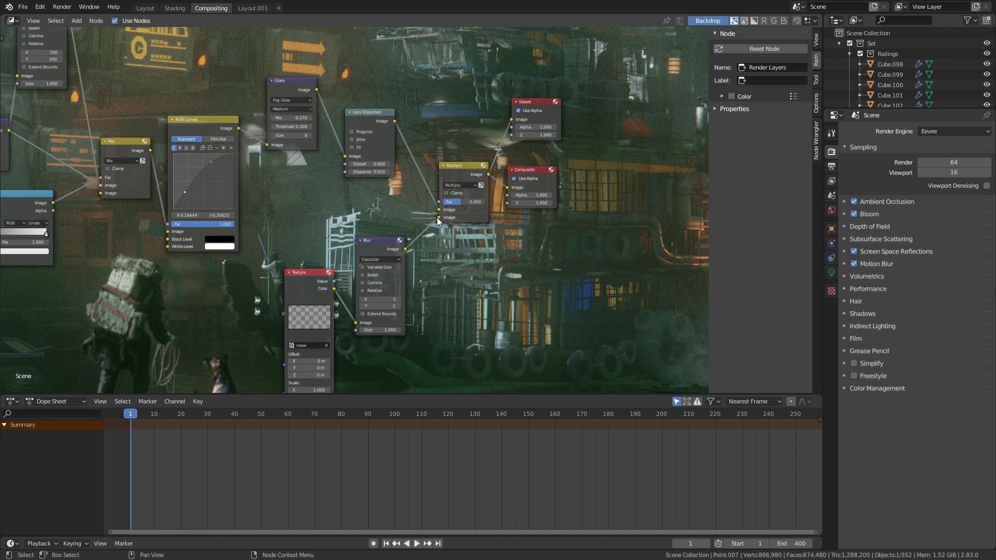
Preview the composite without the noise by linking Lens Distortion directly to the Viewer, and restore the Blur link into Multiply.
drag(438, 218, 426, 216)
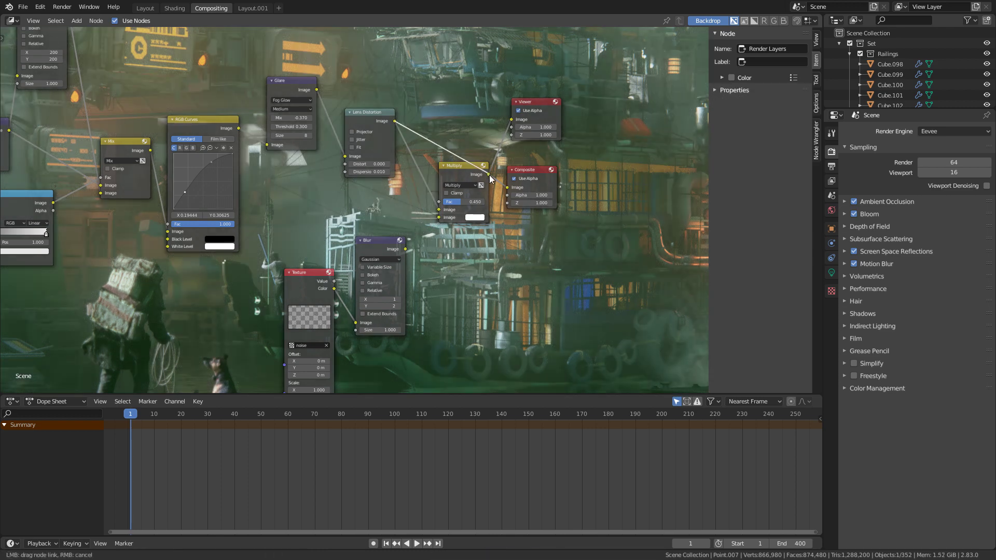
drag(395, 121, 512, 119)
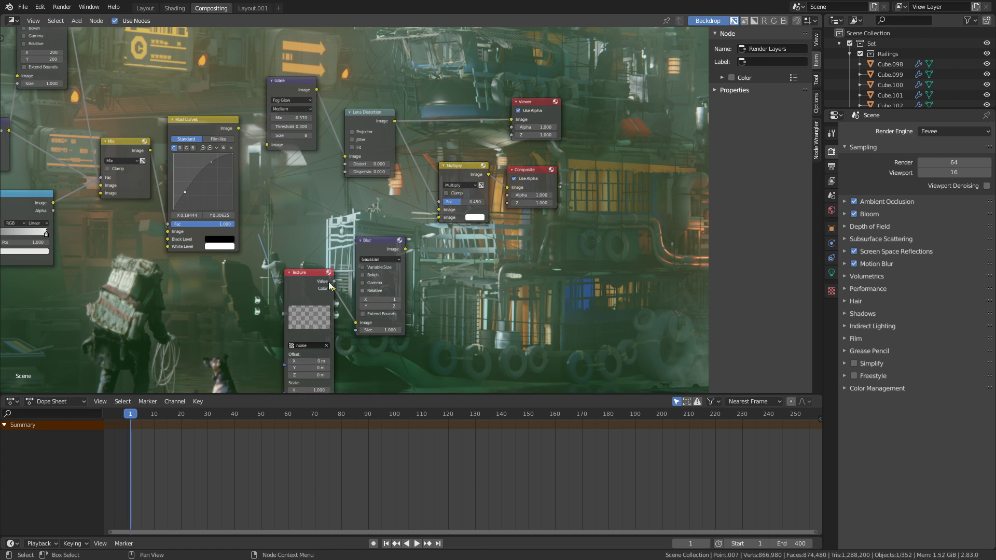
ctrl+shift+click(320, 331)
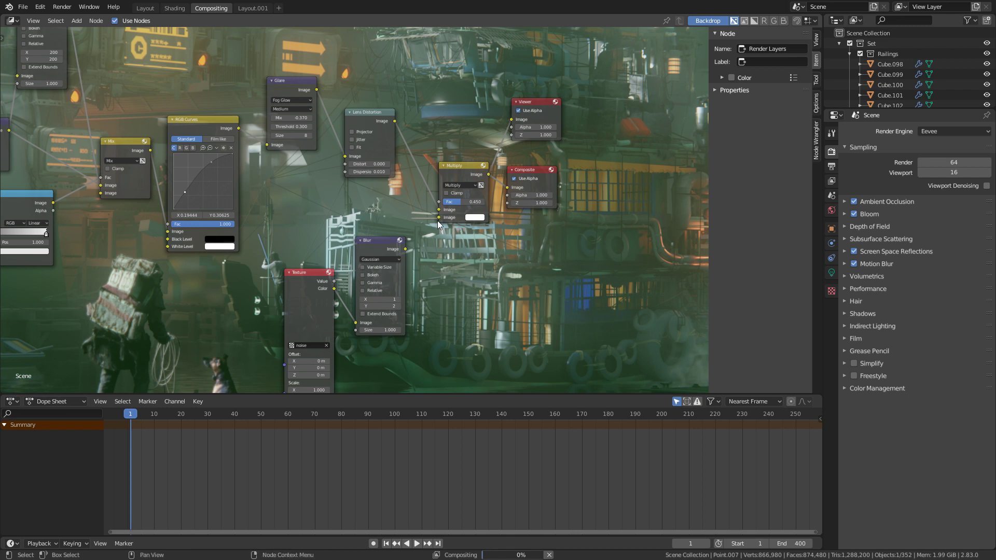
drag(406, 249, 439, 217)
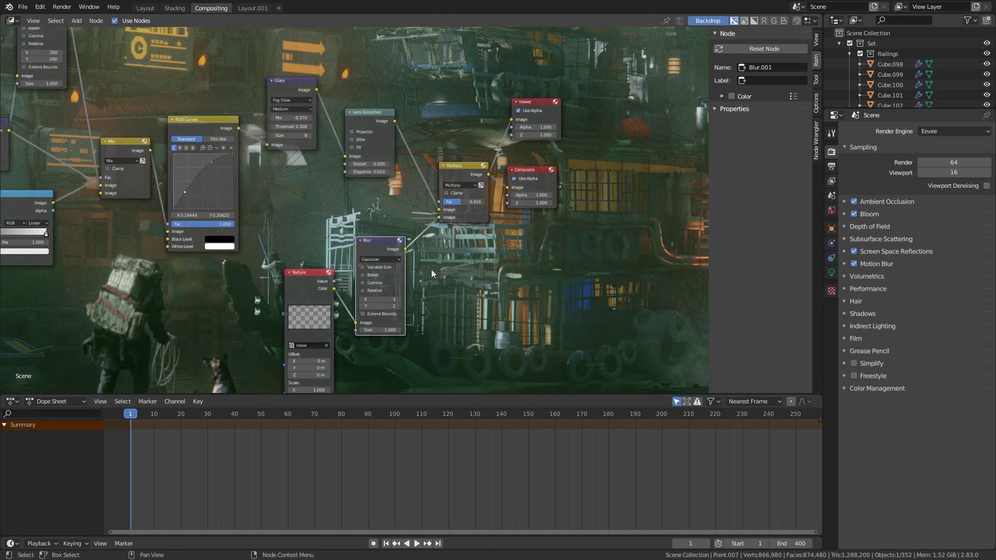
Return to the Layout workspace and view the tugboat's side with its pipes and tires.
middle_drag(264, 215, 324, 218)
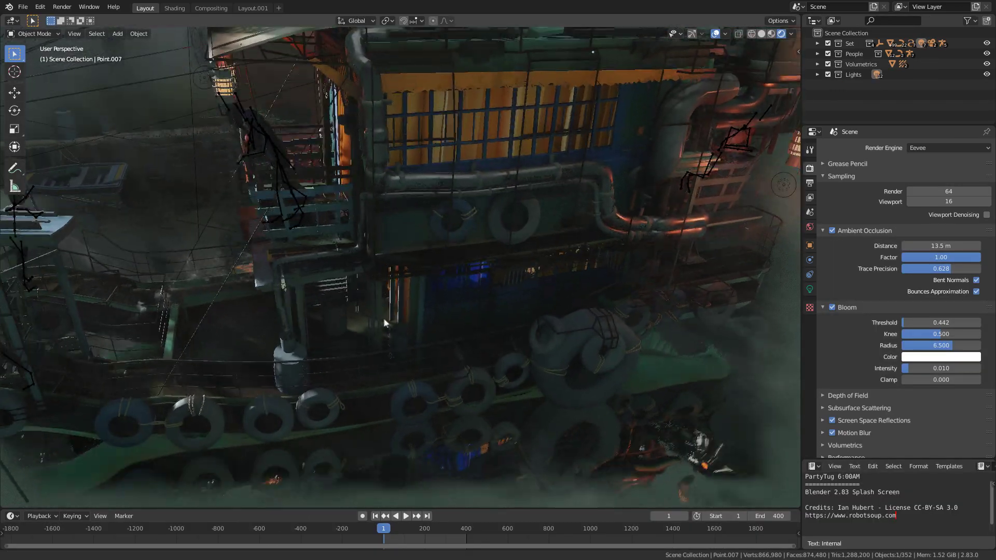
middle_drag(384, 319, 502, 305)
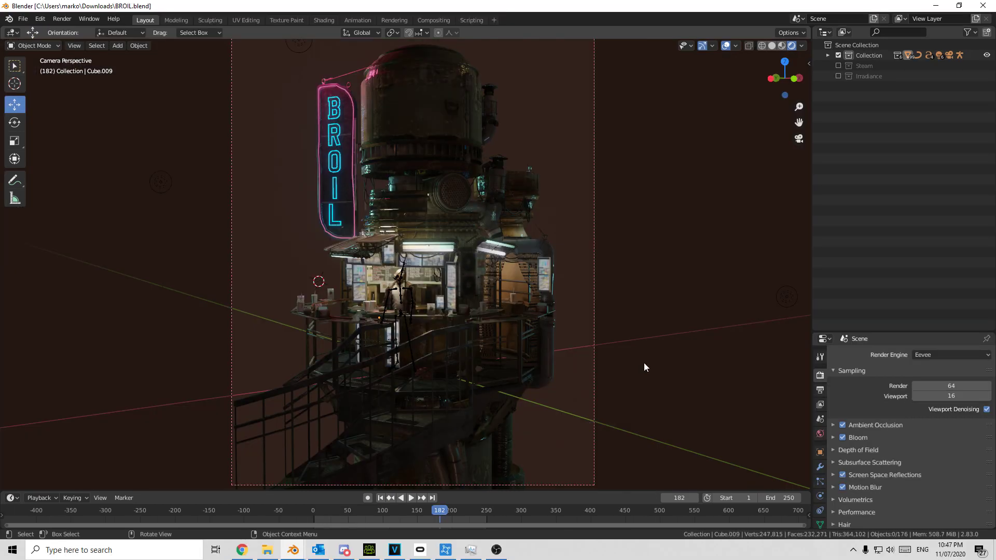
Explore the food stall in the BROIL.blend scene and select the man in the brown coat behind the counter.
middle_drag(643, 362, 540, 359)
scroll(560, 356, up, 5)
scroll(444, 267, up, 2)
scroll(445, 267, down, 4)
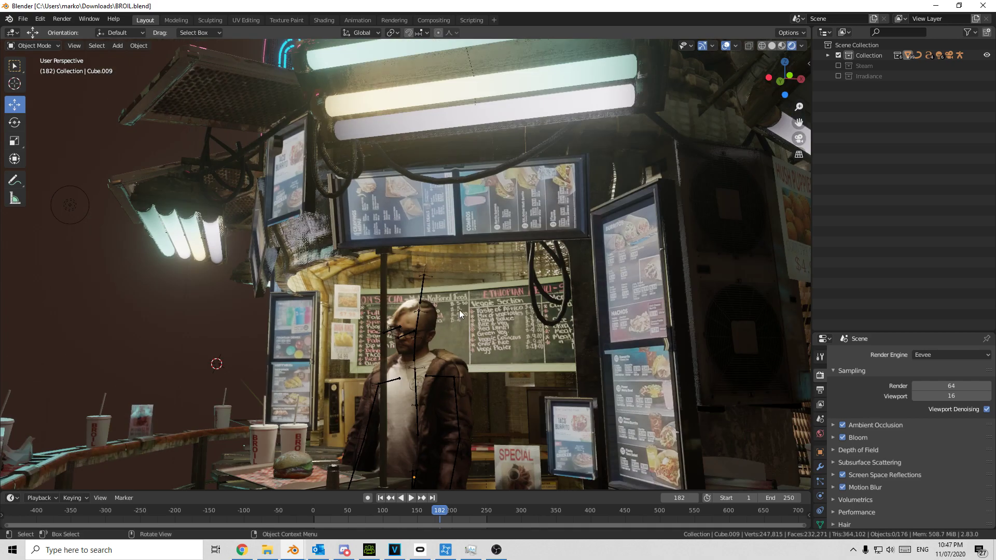
scroll(453, 376, up, 5)
click(435, 329)
middle_drag(460, 388, 459, 327)
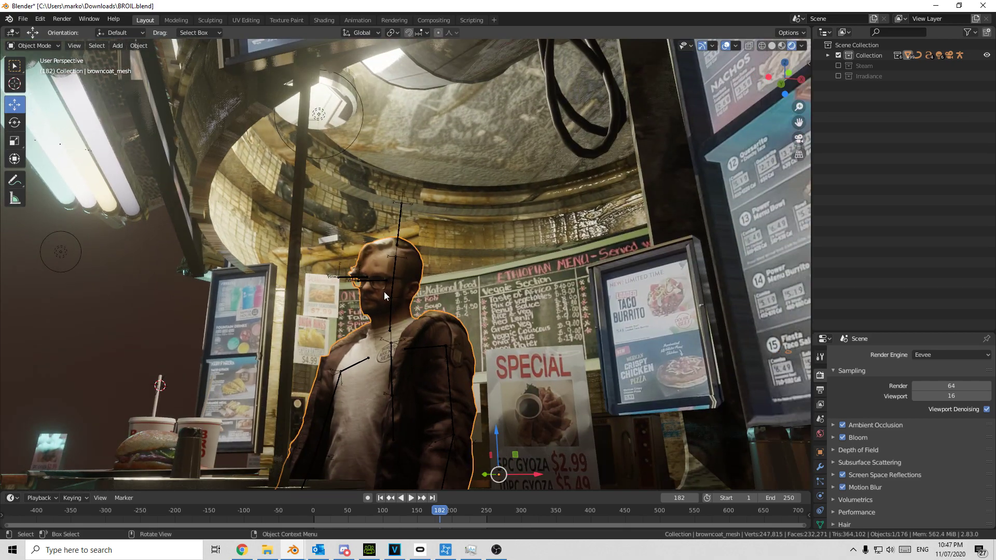
Select the point light above the stall's counter and view the whole stall from outside.
click(309, 116)
scroll(363, 243, down, 5)
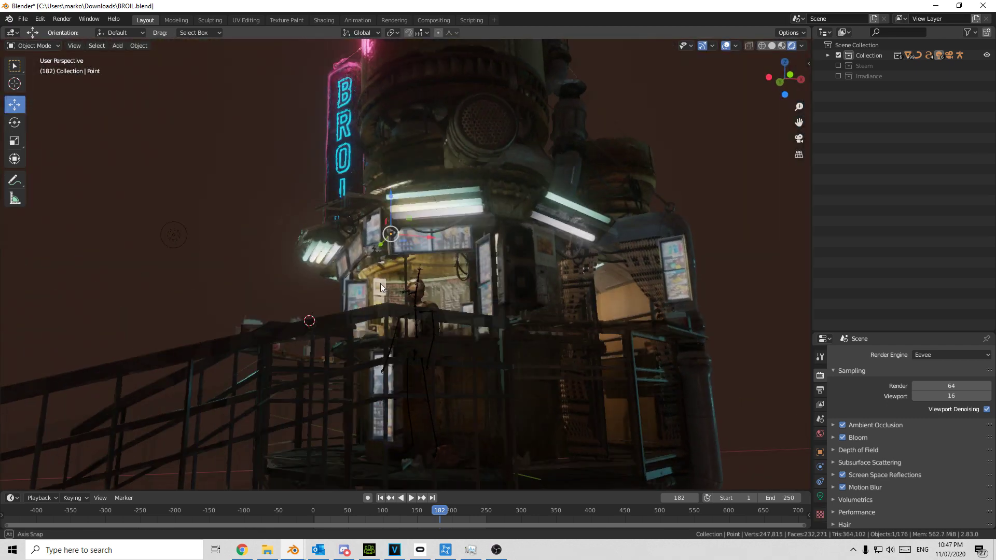
middle_drag(380, 283, 422, 304)
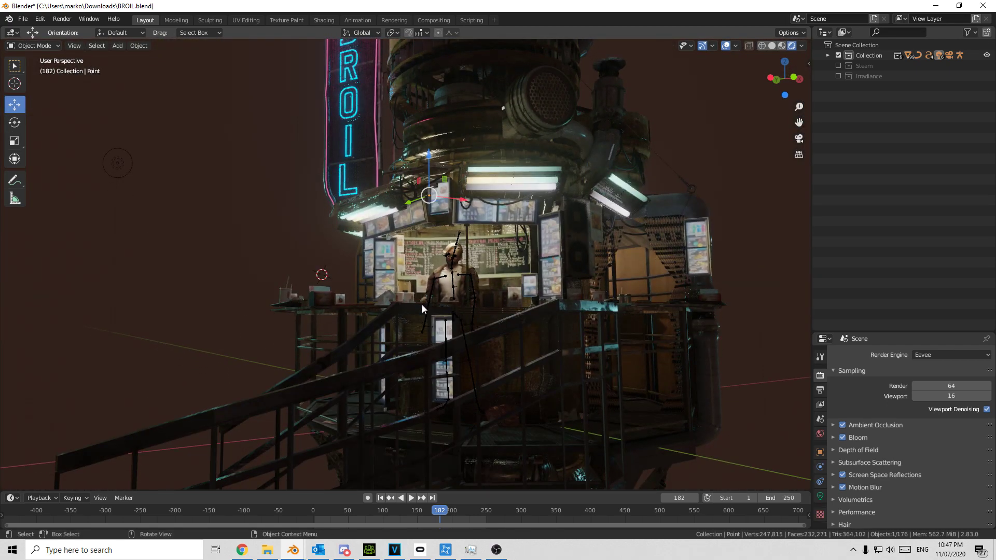
Select the frame cage surrounding the stall, followed by the cylindrical mesh below the counter.
scroll(474, 308, down, 2)
middle_drag(402, 214, 502, 234)
scroll(502, 234, up, 4)
mouse_move(442, 376)
shift+middle_down()
mouse_move(417, 307)
mouse_move(469, 365)
mouse_move(491, 357)
mouse_move(537, 414)
mouse_move(422, 393)
mouse_move(575, 413)
mouse_move(457, 375)
shift+middle_up()
click(423, 319)
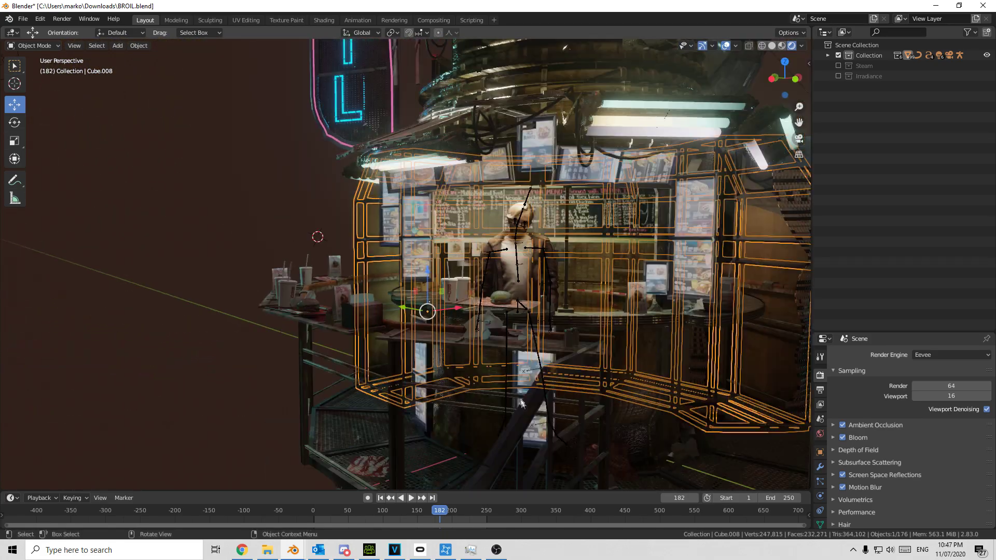
shift+middle_drag(586, 436, 537, 379)
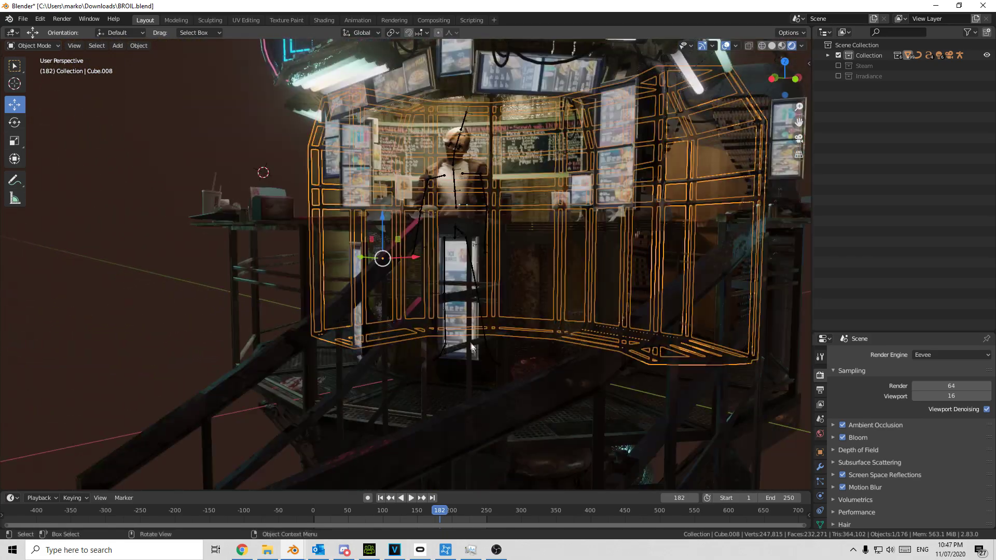
click(537, 379)
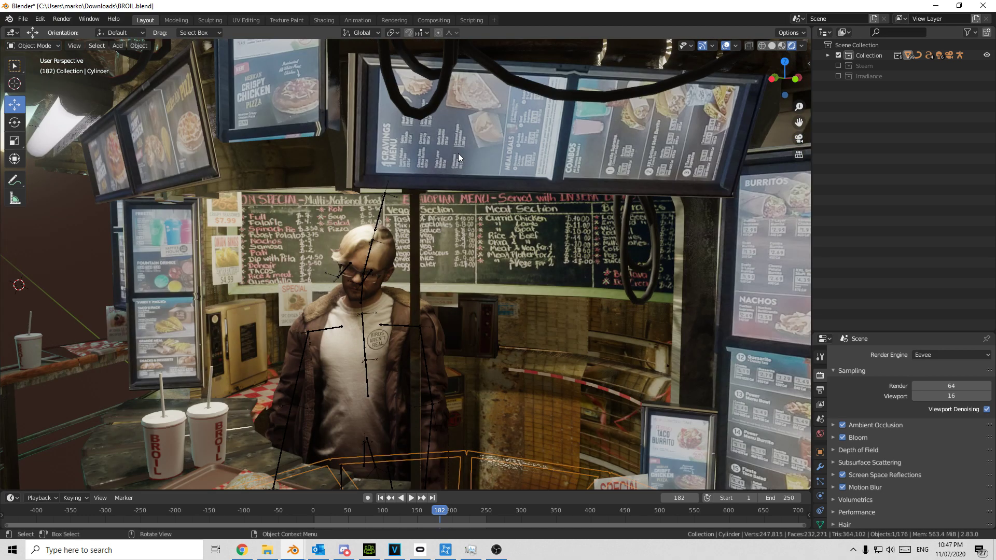
Select the illuminated menu boards, view them through the camera, and clear the selection.
click(459, 154)
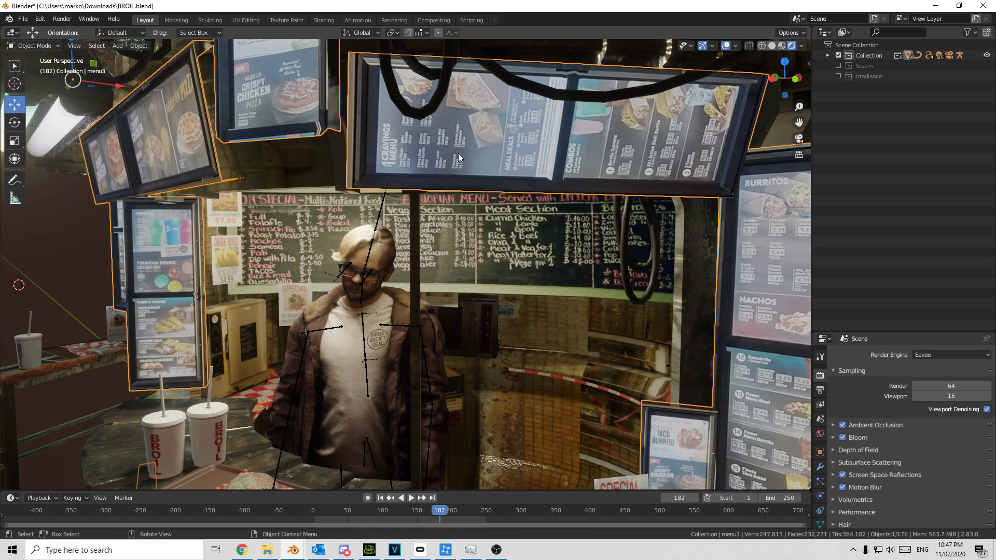
key(KP_0)
scroll(500, 212, up, 3)
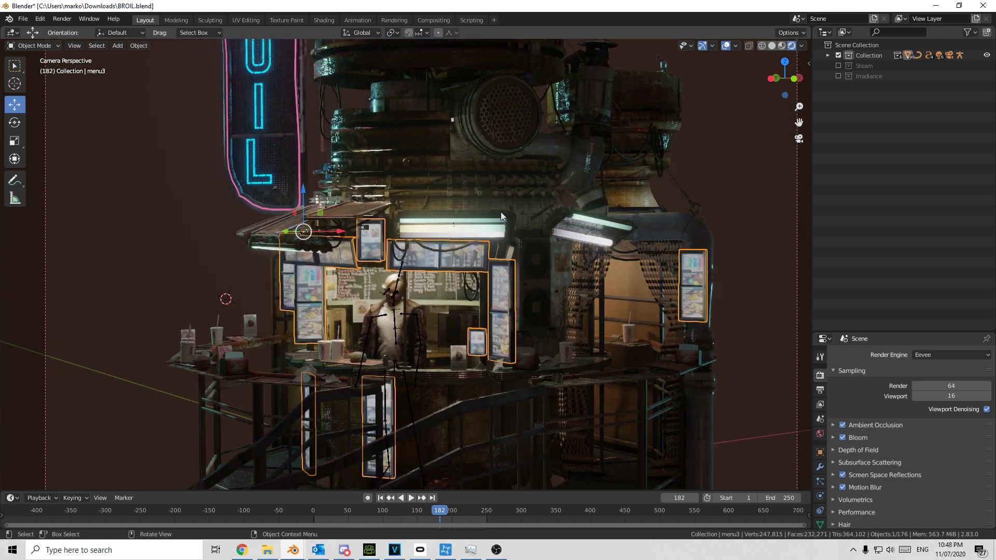
click(742, 166)
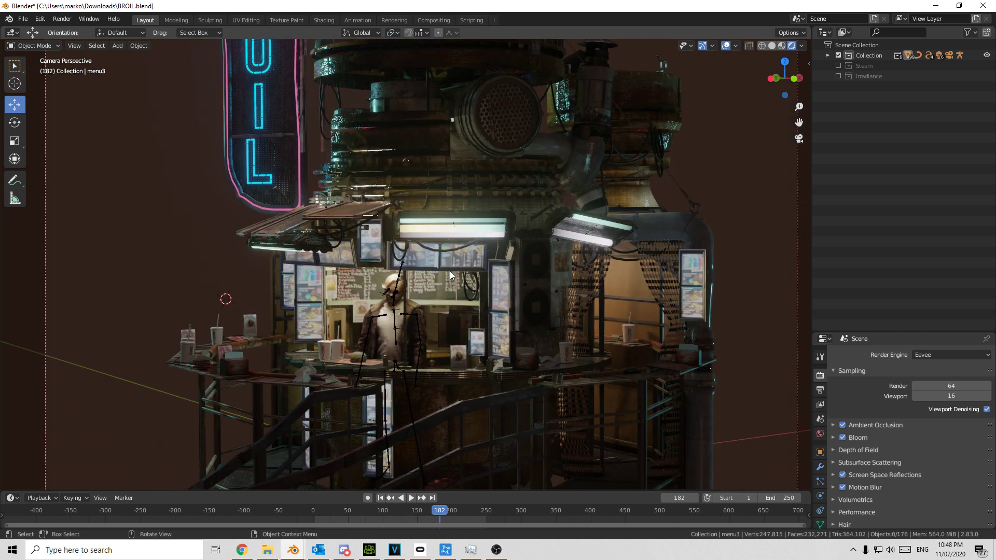
Select the patterned curtain hanging beside the booth entrance and examine it up close and from outside.
click(585, 284)
middle_drag(647, 310, 663, 329)
scroll(484, 332, up, 10)
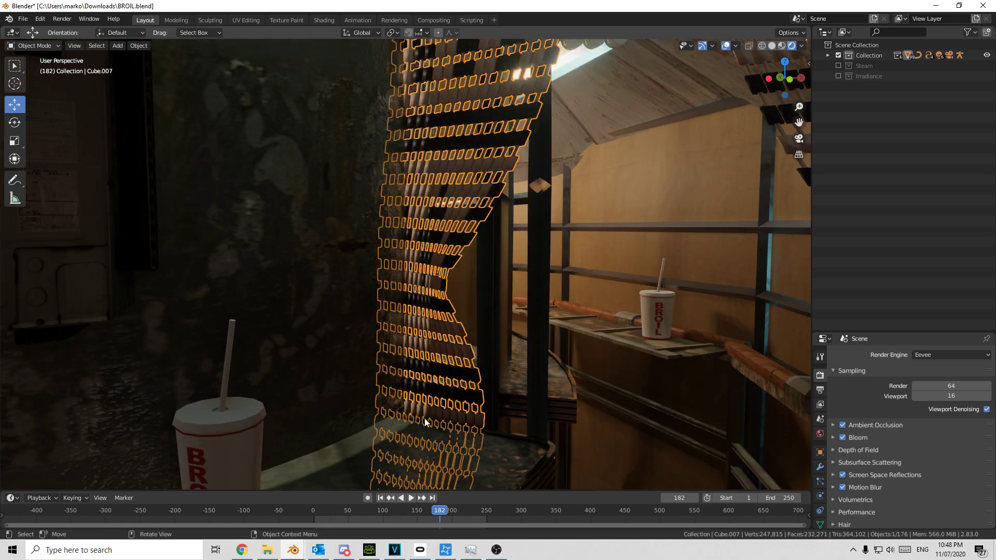
scroll(444, 297, down, 8)
middle_drag(447, 300, 473, 302)
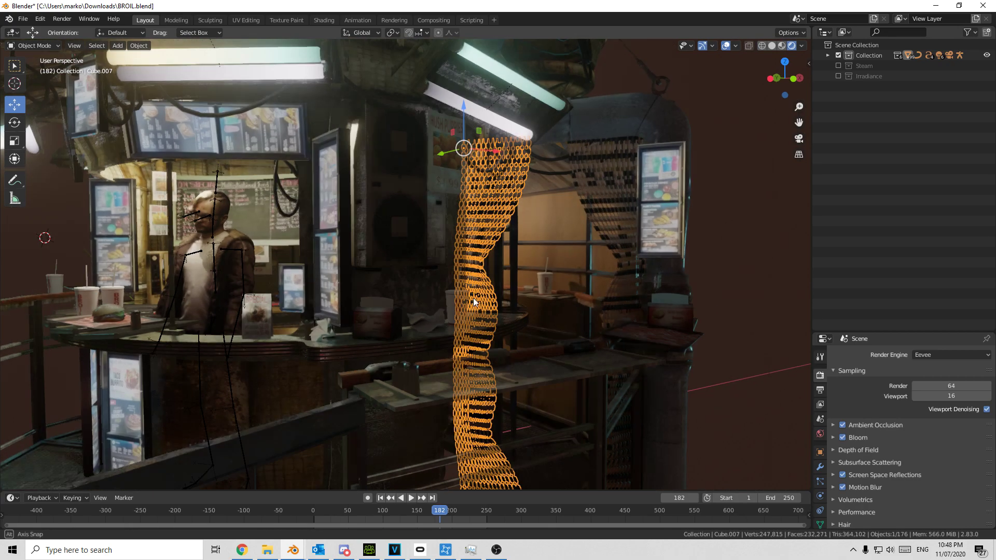
Select a spot on the curtain's inner edge in Edit Mode and move it twice with proportional editing on.
key(Tab)
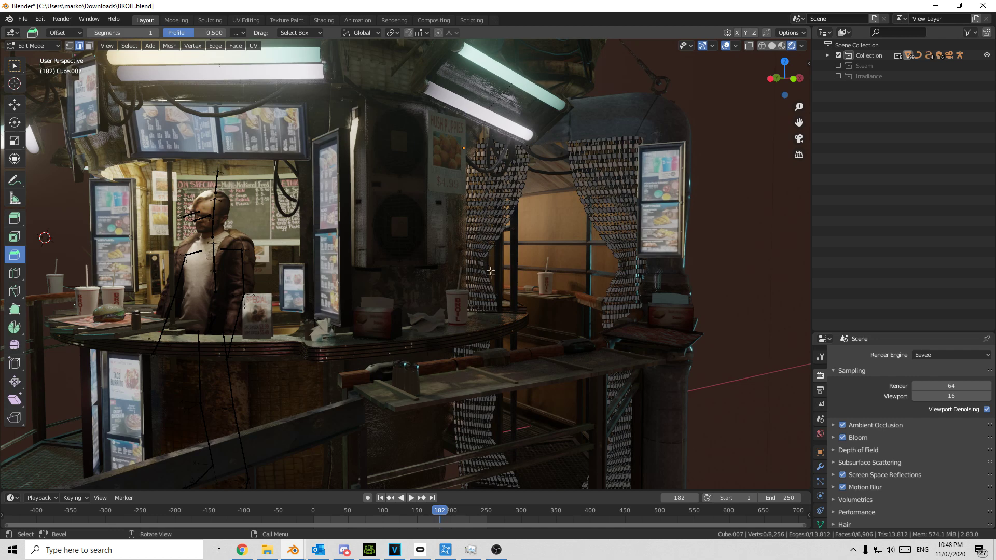
click(482, 268)
click(484, 264)
key(o)
key(g)
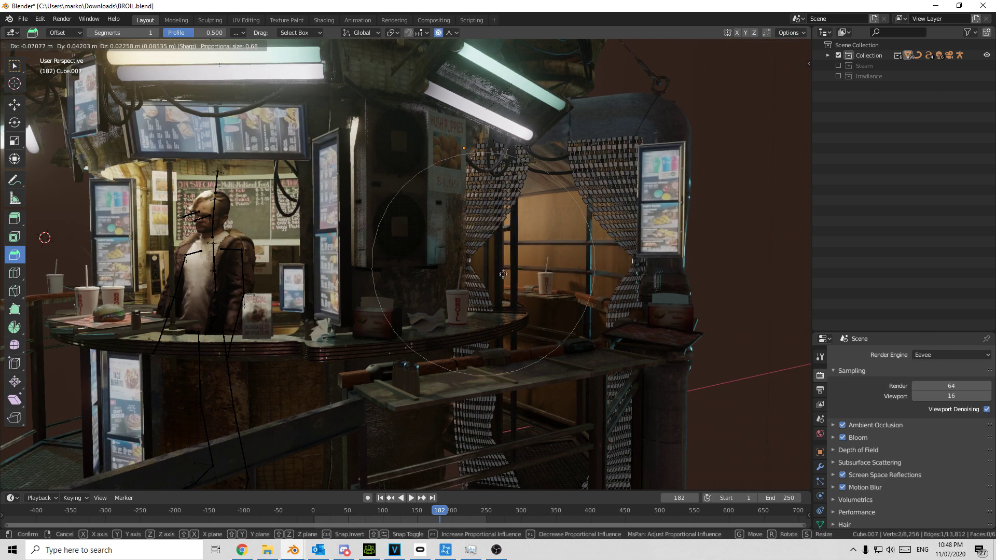
click(500, 294)
key(g)
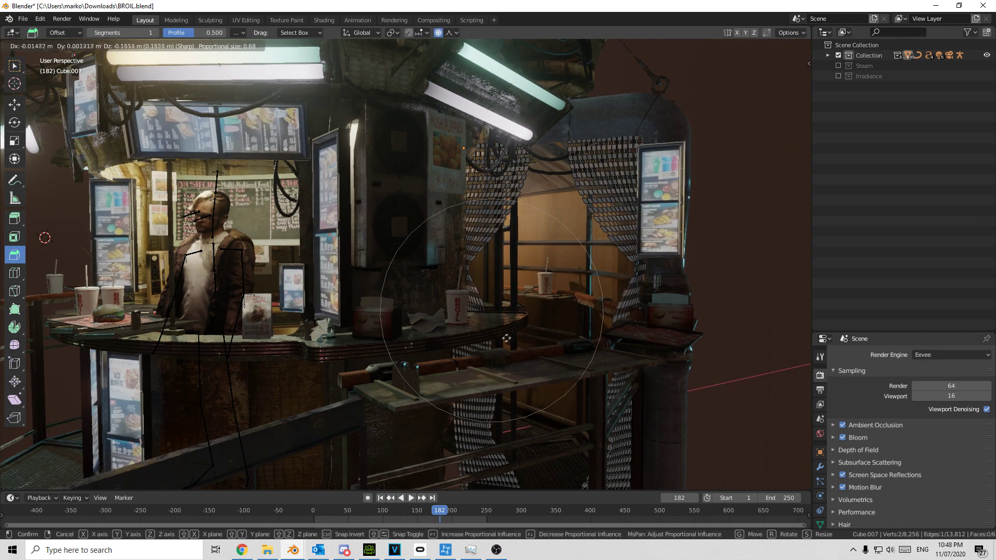
click(497, 337)
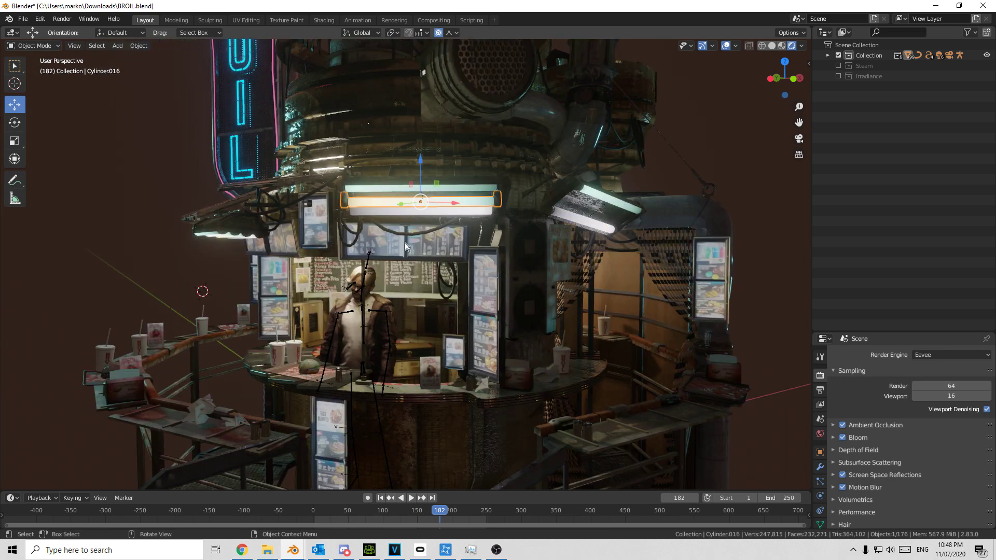
View the fluorescent tube above the counter from below and open its material in the Shading workspace.
middle_drag(406, 247, 422, 228)
click(496, 113)
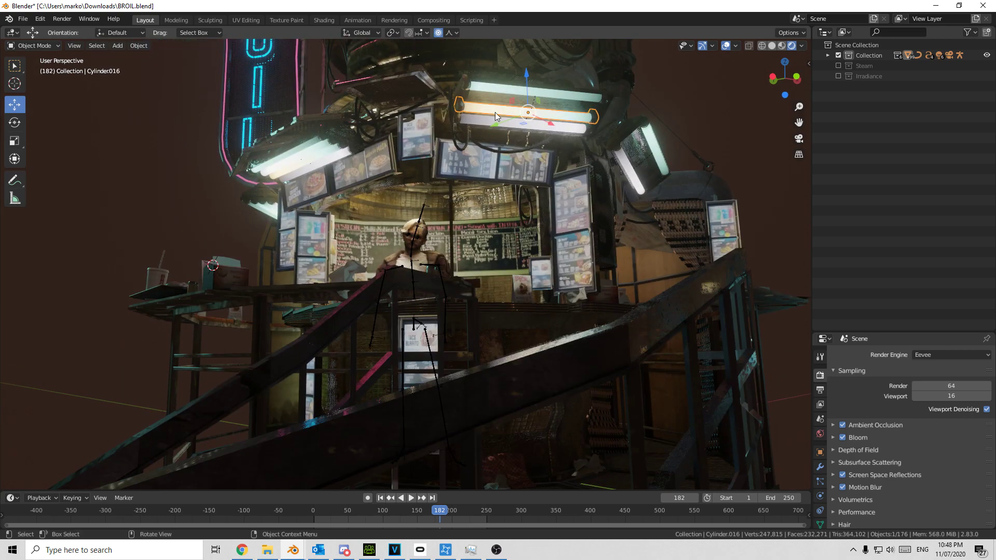
click(324, 20)
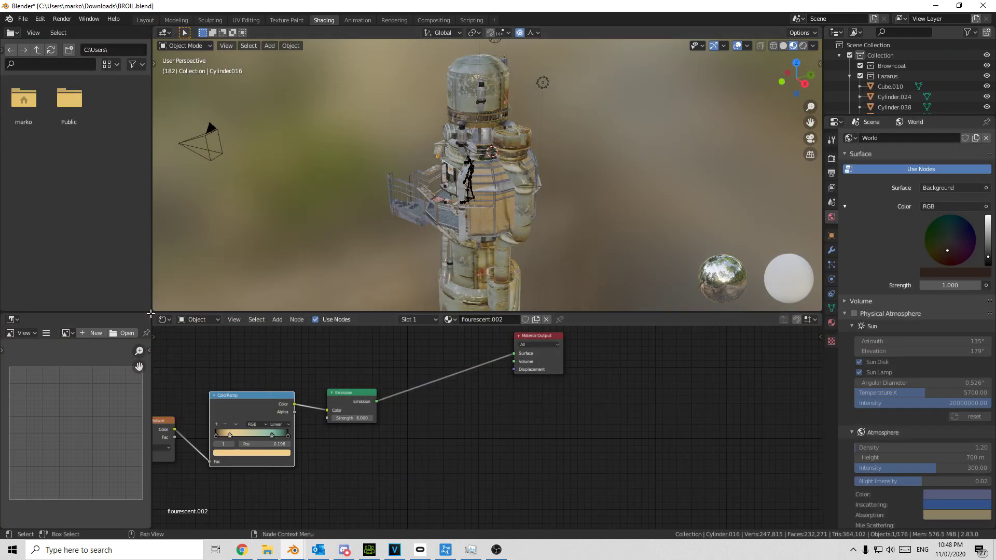
Enlarge the image editor, display DoorsMetalDouble0152_M.jpg in it, and compare the texture with the stall's big pipe.
drag(150, 314, 75, 182)
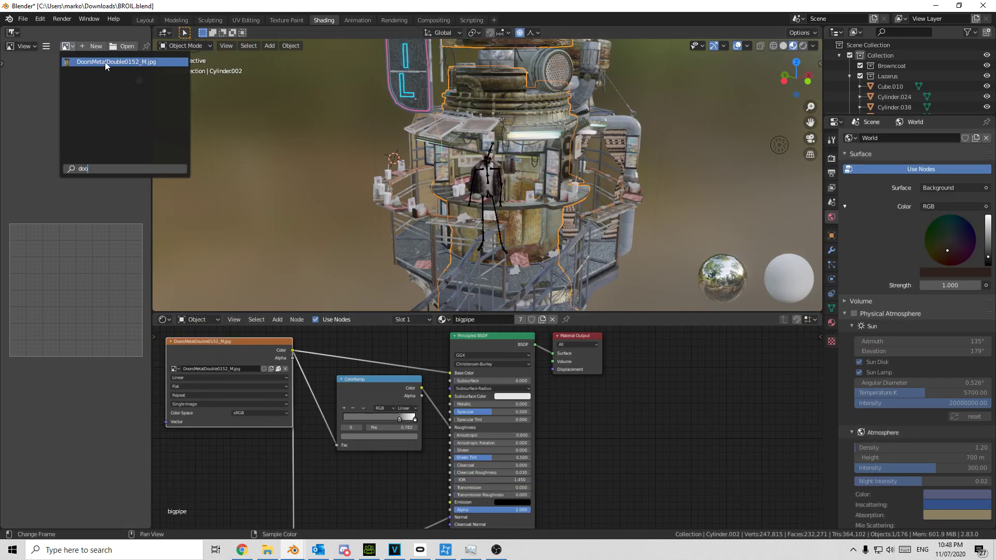
click(105, 61)
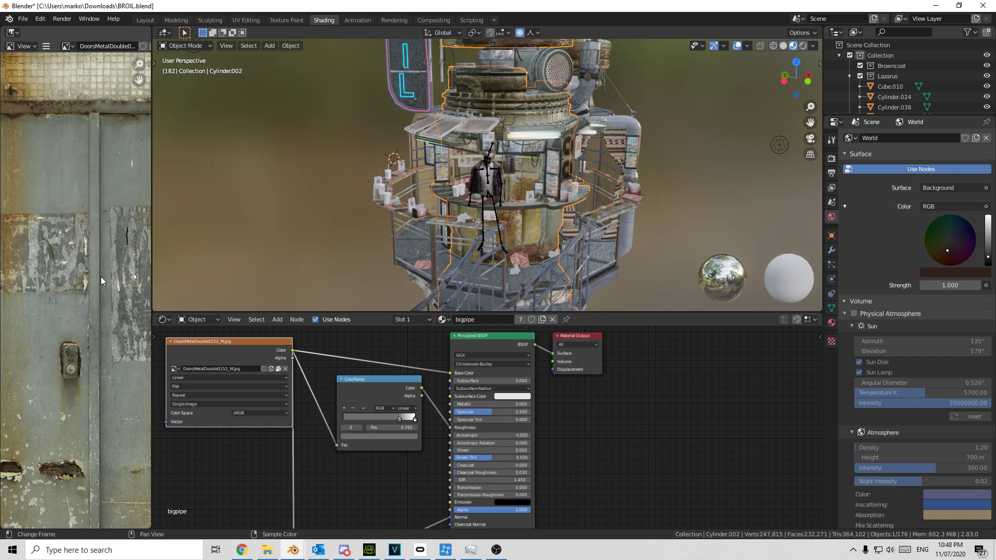
middle_drag(510, 207, 568, 175)
scroll(540, 238, up, 2)
middle_drag(540, 237, 478, 226)
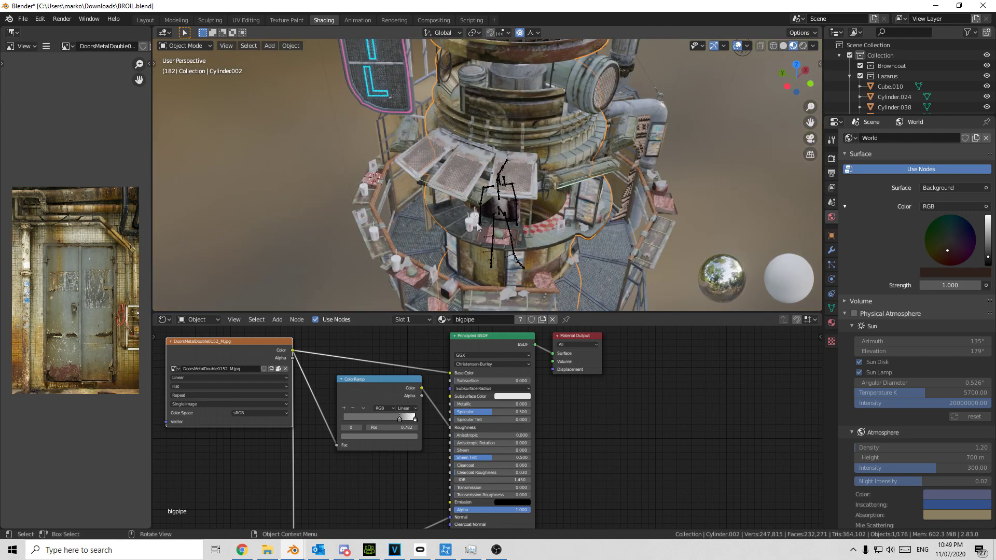
Select an awning panel over the counter, check its rusted panels nodes, and inspect the counter area up close.
click(466, 172)
middle_drag(447, 359, 309, 439)
scroll(510, 230, up, 5)
middle_drag(509, 231, 591, 206)
shift+middle_drag(385, 141, 457, 249)
middle_drag(404, 169, 424, 204)
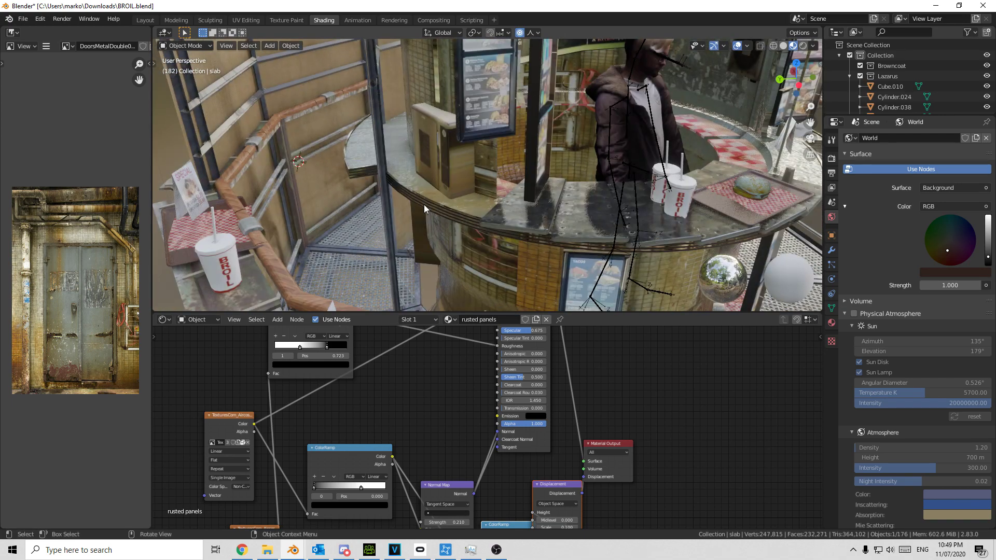
Select the ovens behind the counter, look at their mesh in Edit Mode, and return to Object Mode.
click(469, 175)
key(Tab)
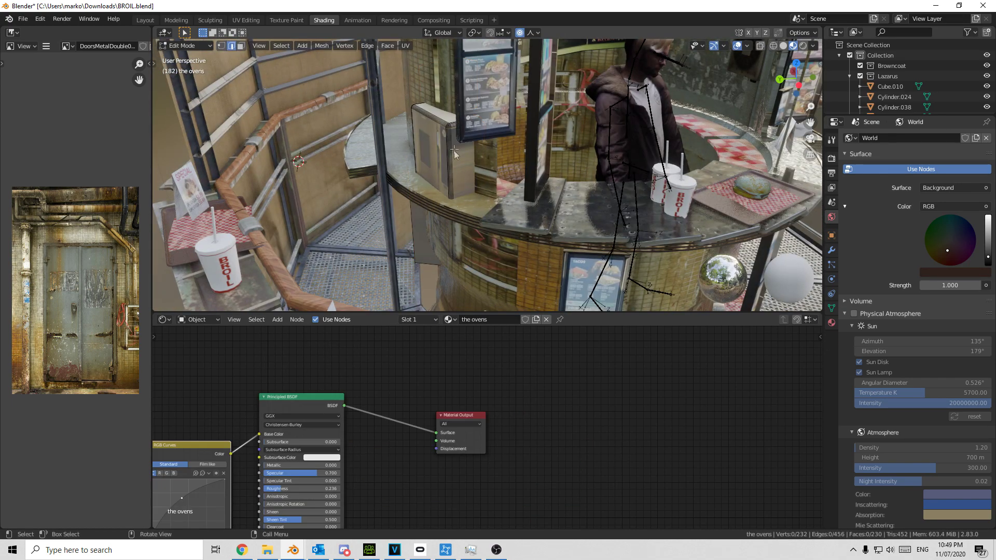
key(Tab)
middle_drag(465, 166, 492, 208)
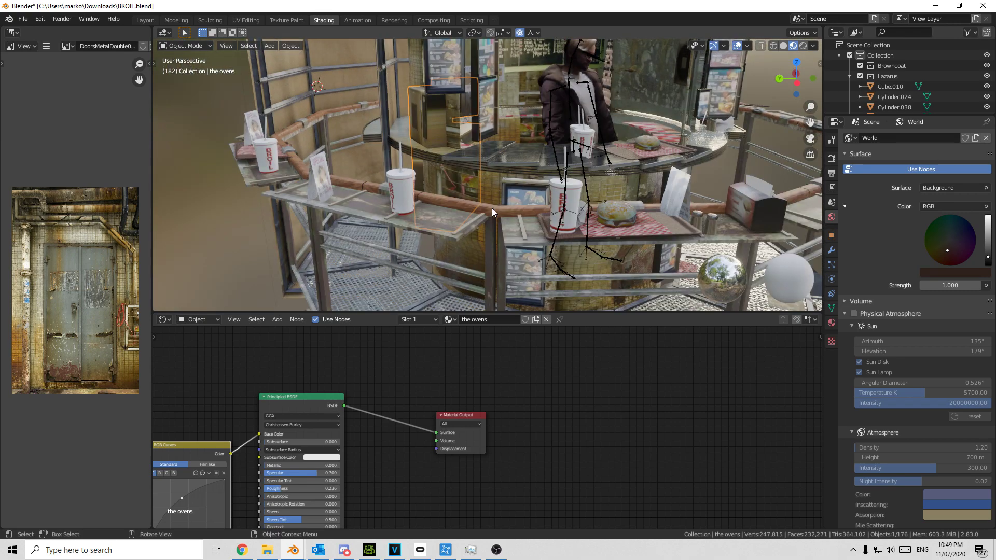
View the stall through the camera, select the point light near the counter, and enlarge the 3D viewport.
key(KP_0)
scroll(599, 234, up, 2)
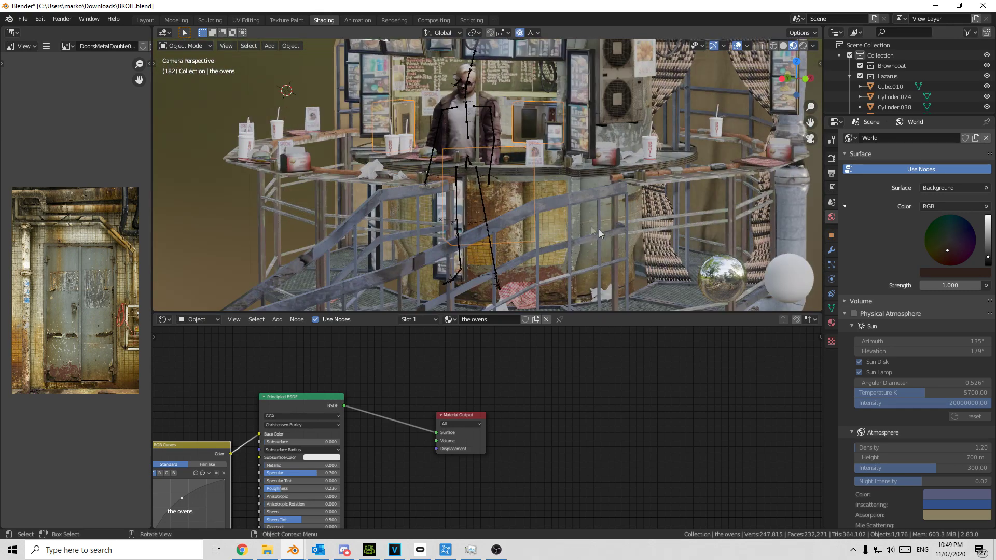
click(599, 233)
scroll(600, 234, down, 2)
mouse_move(690, 280)
shift+middle_down()
mouse_move(683, 217)
mouse_move(676, 279)
shift+middle_up()
drag(566, 313, 575, 472)
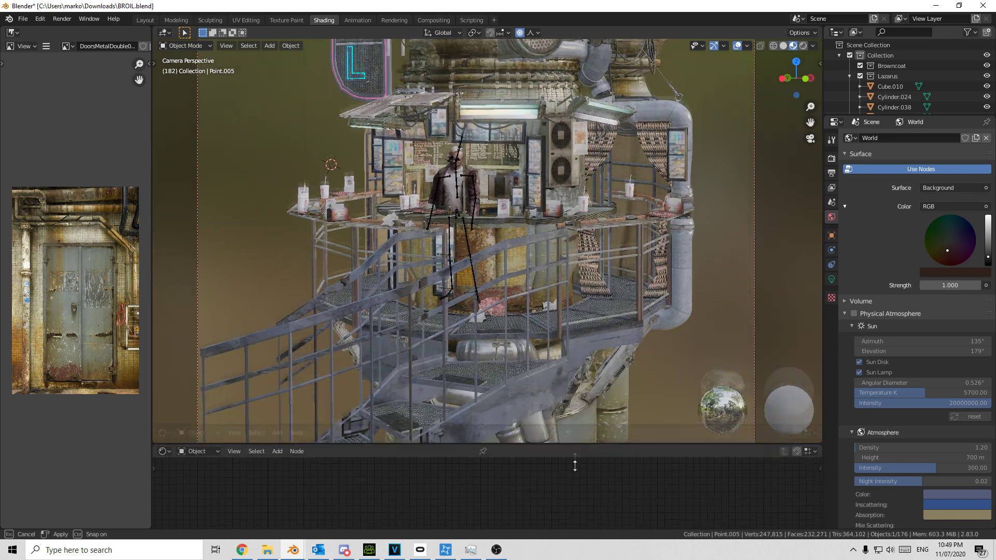
shift+middle_drag(516, 164, 512, 234)
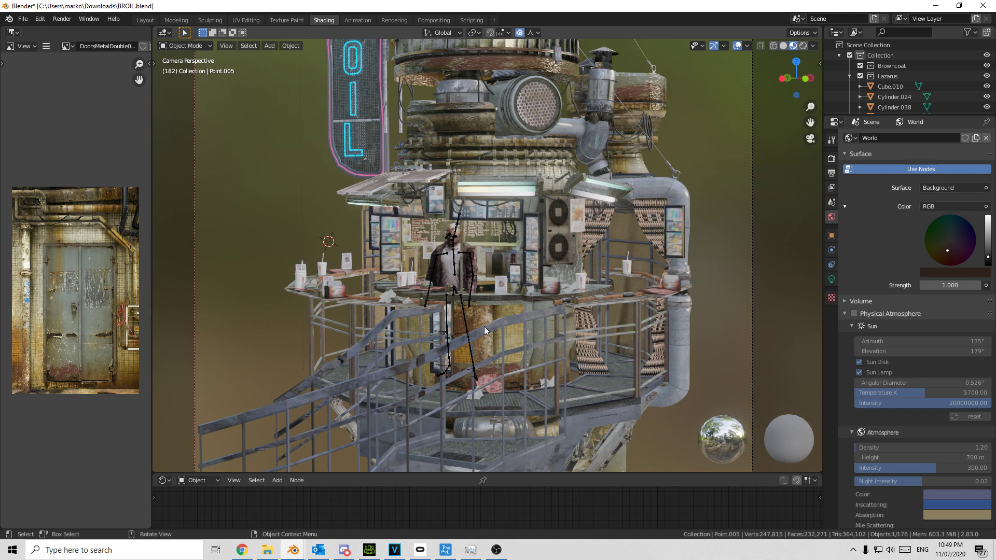
scroll(485, 330, down, 3)
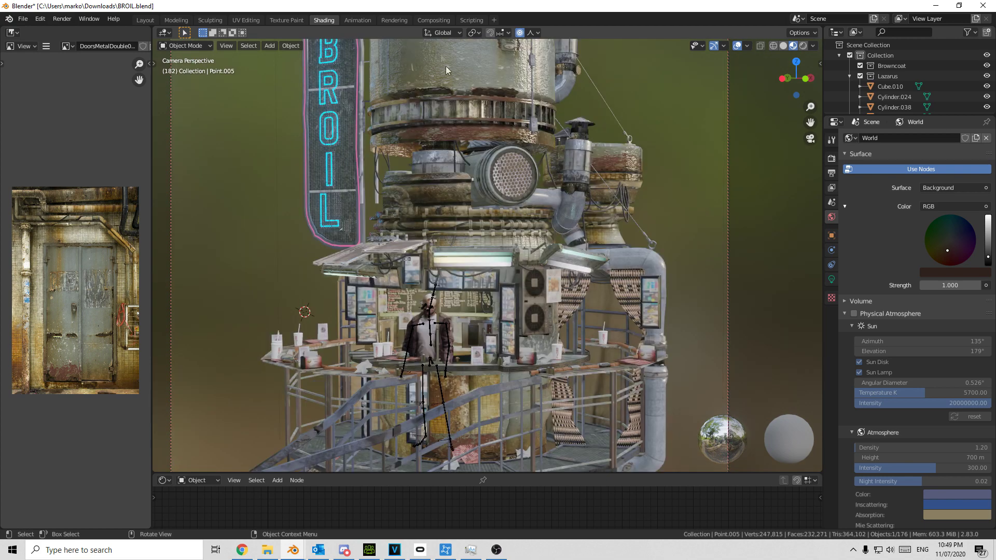
Add a Viewer node in the compositor and connect the Denoise image output to it.
click(433, 19)
click(427, 136)
scroll(380, 244, up, 3)
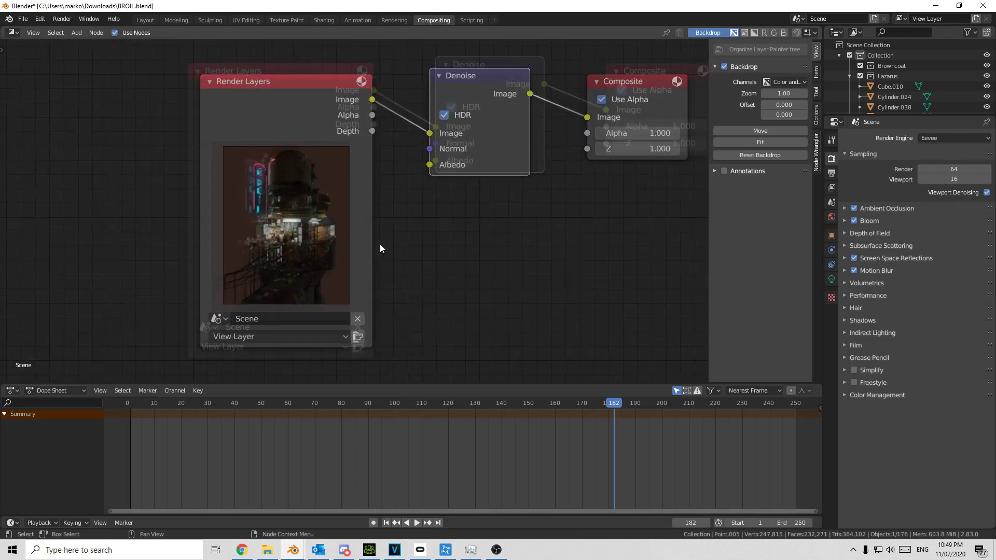
key(shift+a)
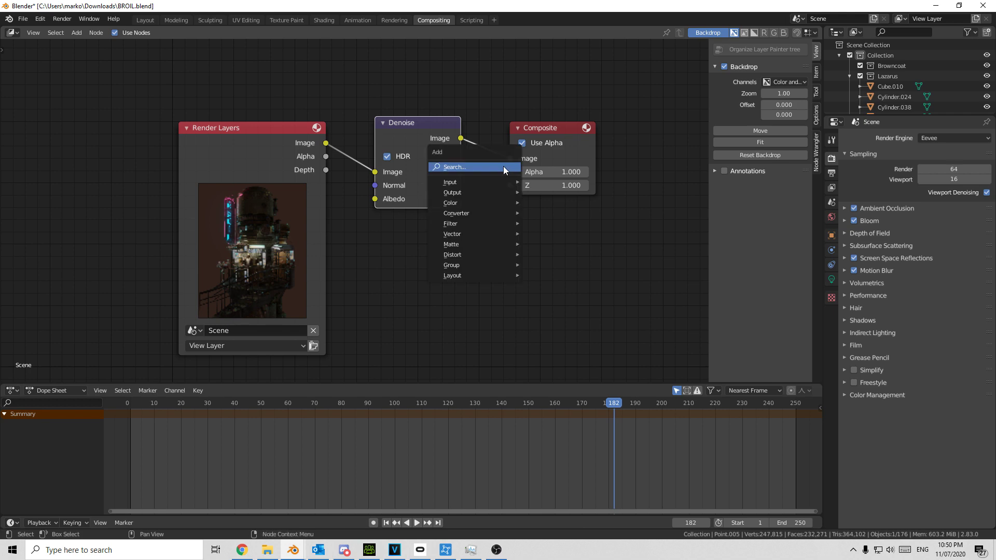
click(490, 167)
text(vi)
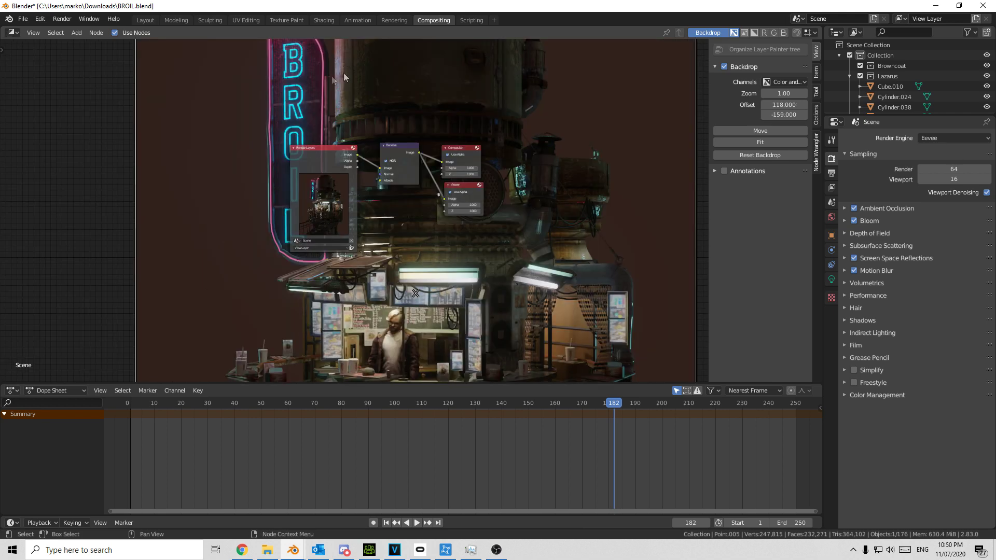
Select the BROIL sign in the Layout workspace and display the scene in wireframe shading.
click(147, 21)
mouse_move(272, 86)
middle_down()
mouse_move(286, 108)
mouse_move(322, 95)
mouse_move(331, 141)
middle_up()
click(336, 141)
key(z)
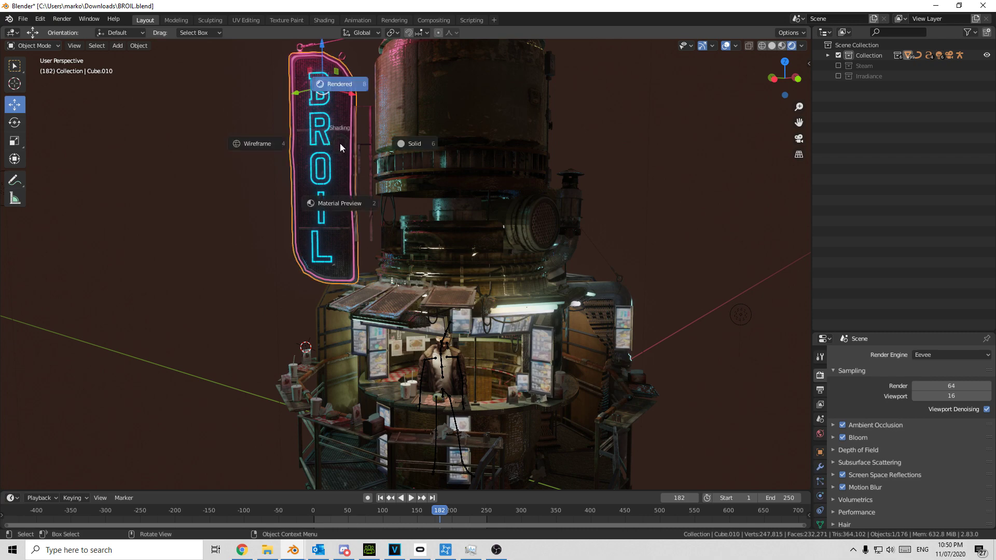
click(265, 152)
Switch the viewport to solid shading, toggle X-ray, and briefly enter Edit Mode on the BROIL sign.
key(z)
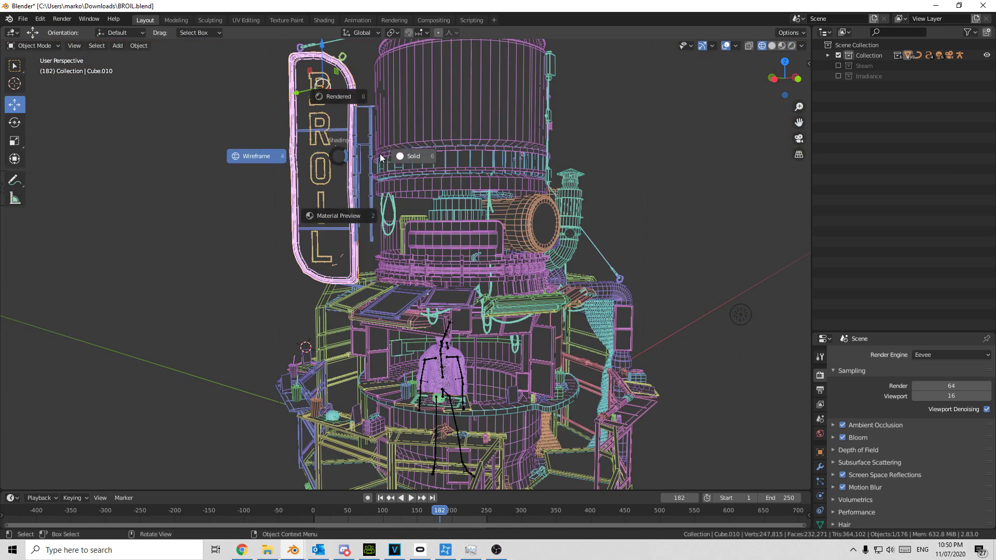
click(354, 150)
key(alt+z)
mouse_move(354, 148)
middle_down()
mouse_move(420, 161)
mouse_move(364, 157)
middle_up()
key(Tab)
key(Tab)
Show the BROIL sign's material slots and open its GRILL nodes in an enlarged shader editor in the Shading workspace.
click(821, 434)
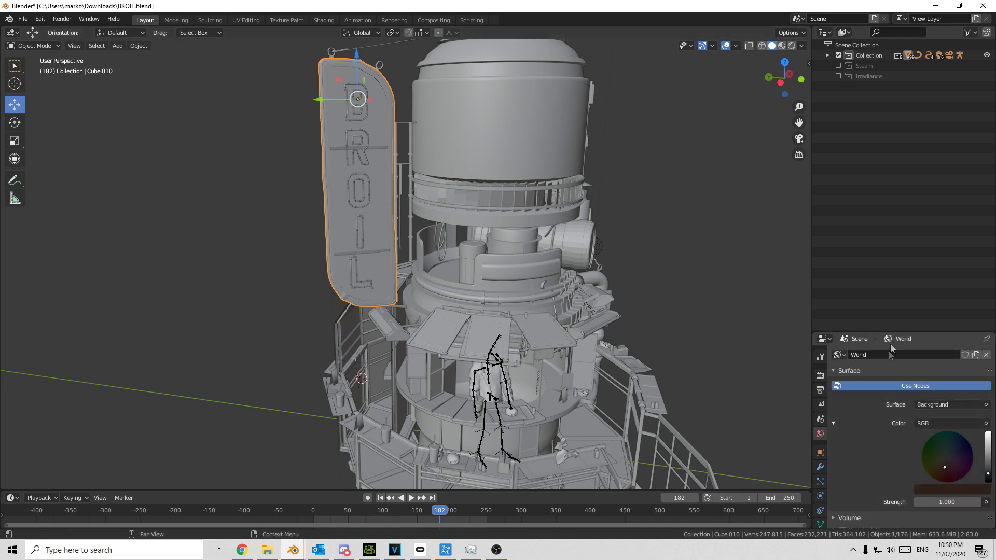
scroll(820, 502, down, 2)
click(820, 499)
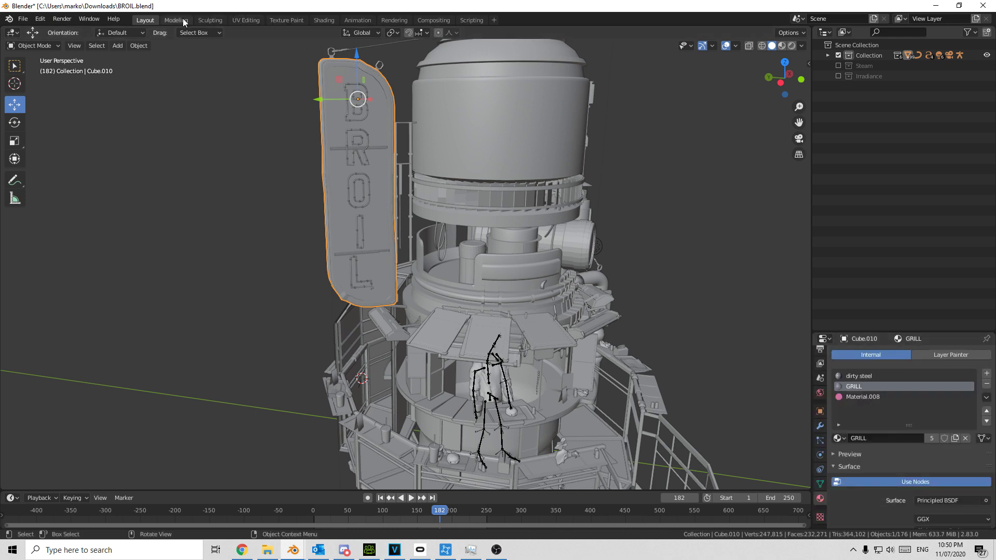
click(323, 20)
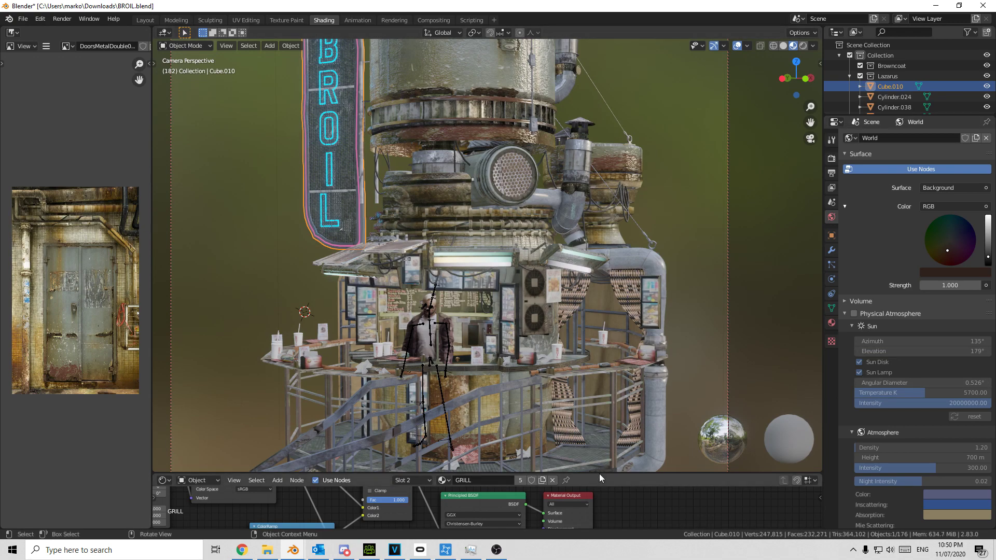
drag(603, 473, 603, 276)
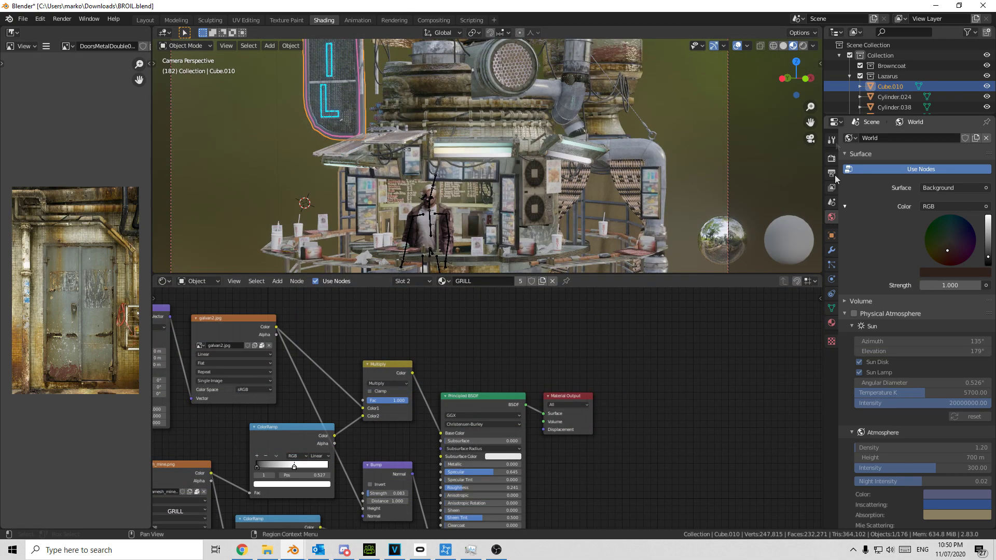
Inspect the BROIL sign's pink emission material, Material.008, and return to its GRILL material.
click(832, 323)
click(876, 180)
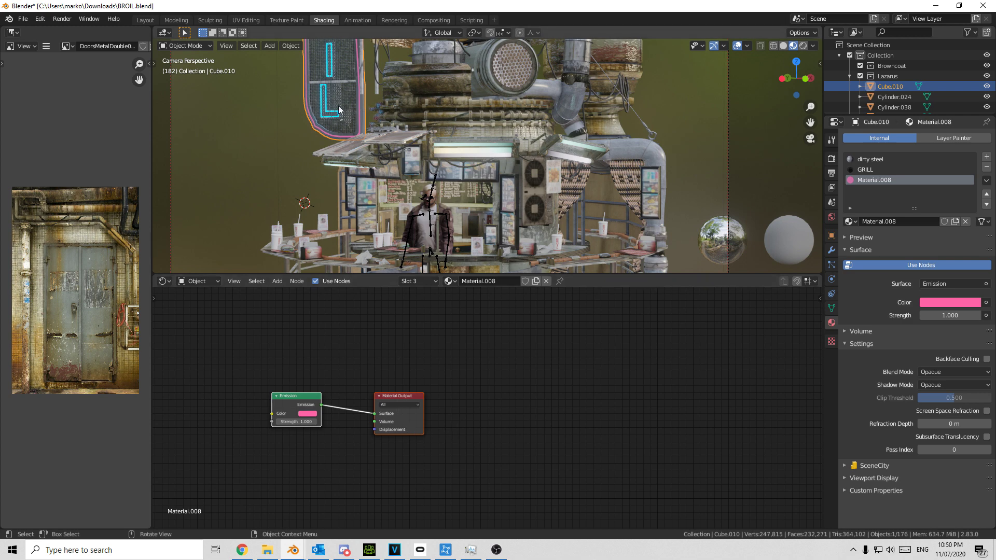
shift+middle_drag(338, 106, 352, 157)
click(865, 169)
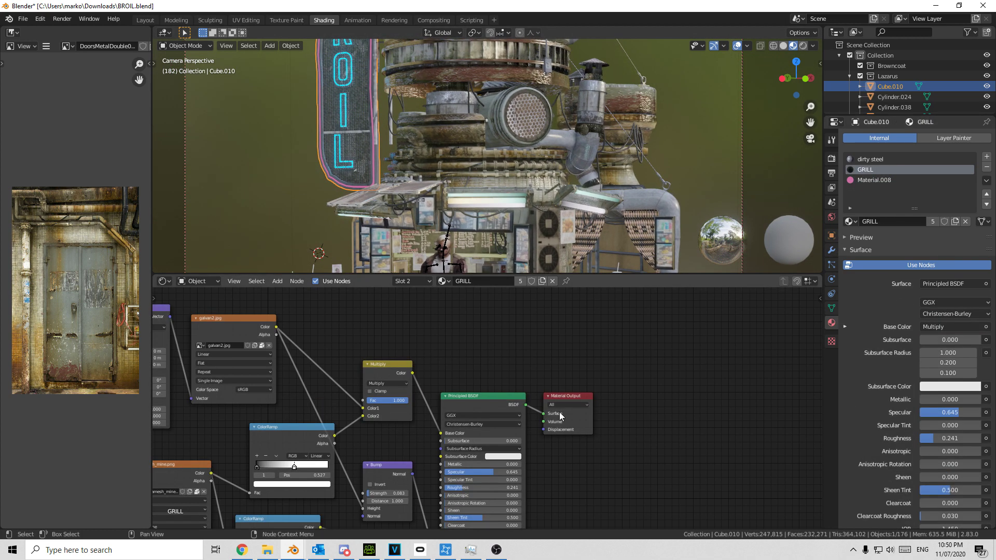
Examine the GRILL material's texture, mapping and ColorRamp nodes alongside a close-up of the sign's mesh surface.
scroll(372, 201, up, 8)
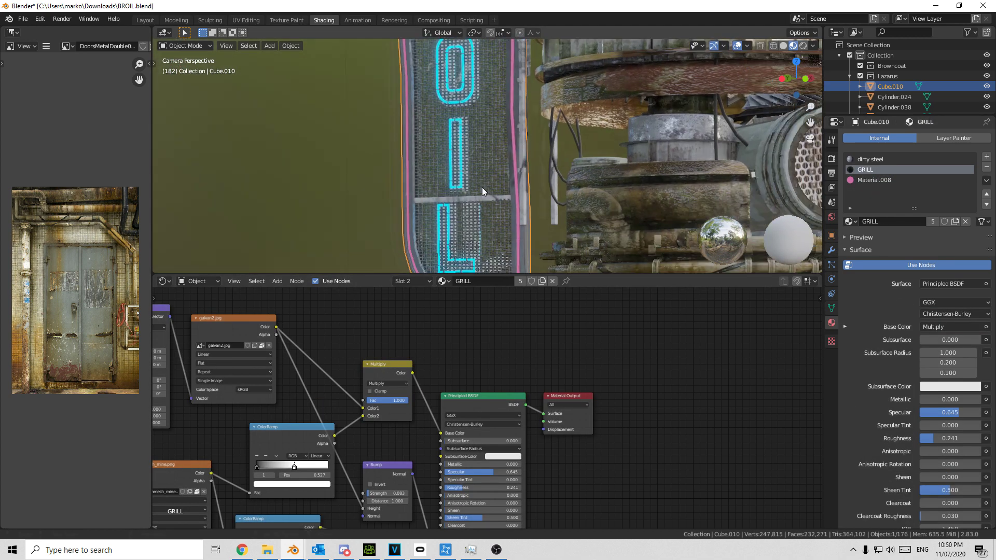
middle_drag(332, 365, 580, 355)
middle_drag(476, 451, 479, 389)
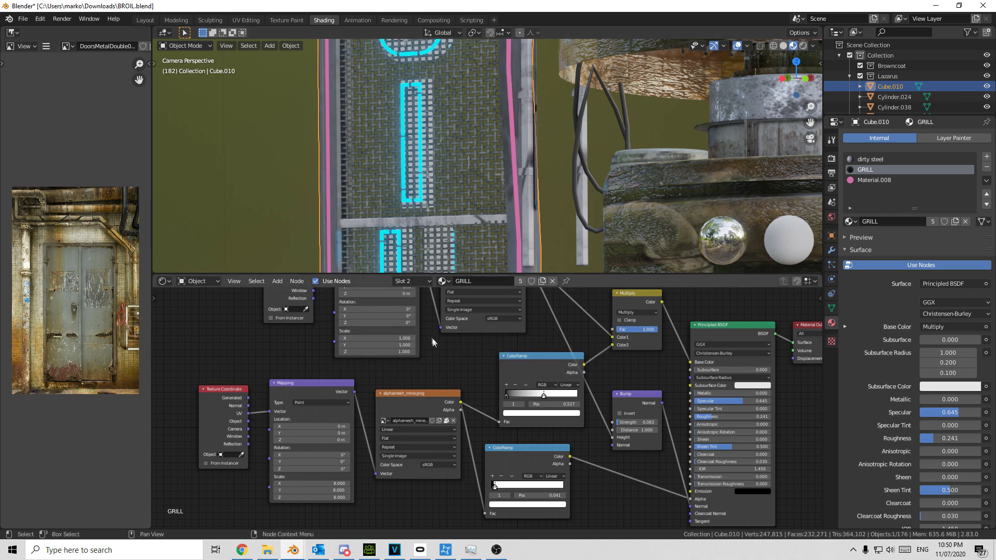
middle_drag(433, 343, 368, 395)
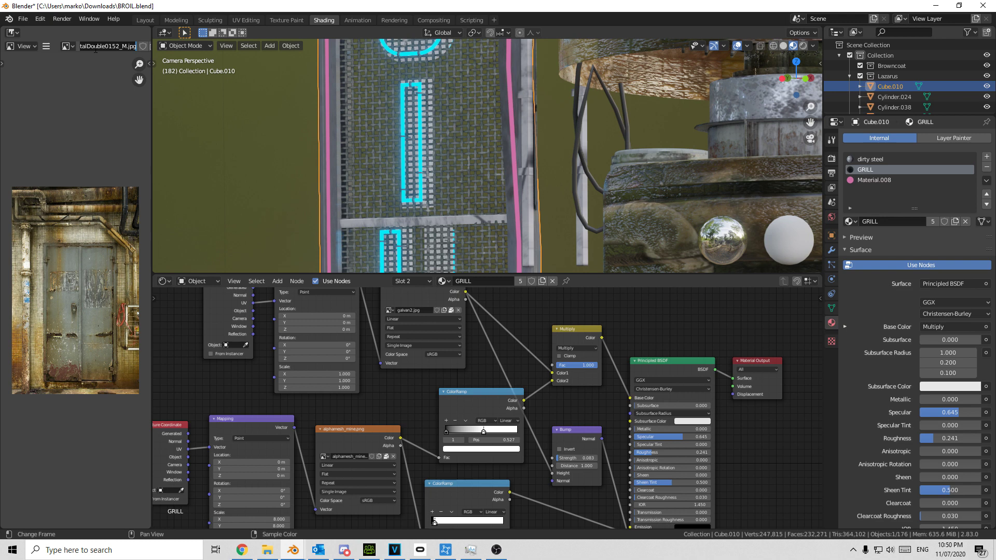
Display galvan2.jpg in the image editor and widen that editor to show the whole texture.
click(72, 46)
text(gal)
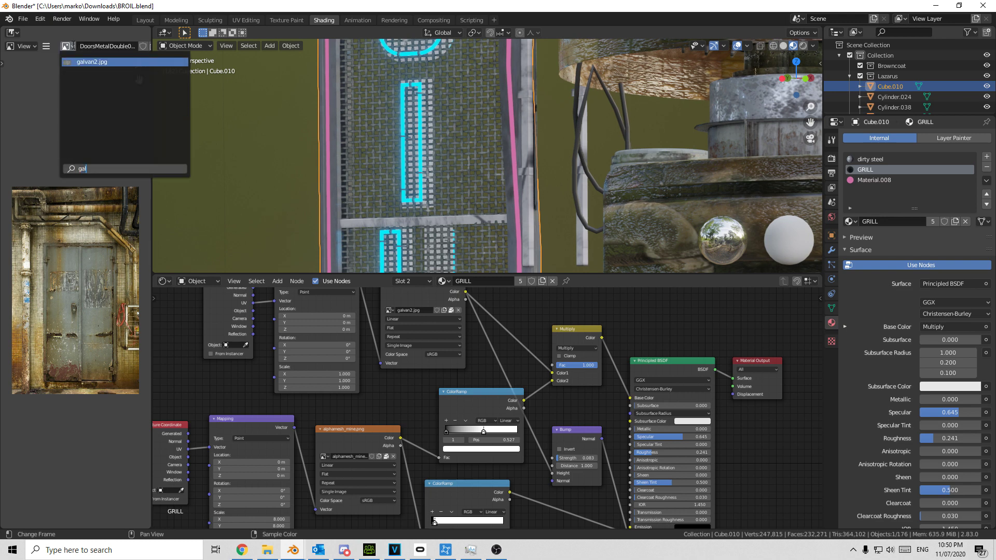
key(Return)
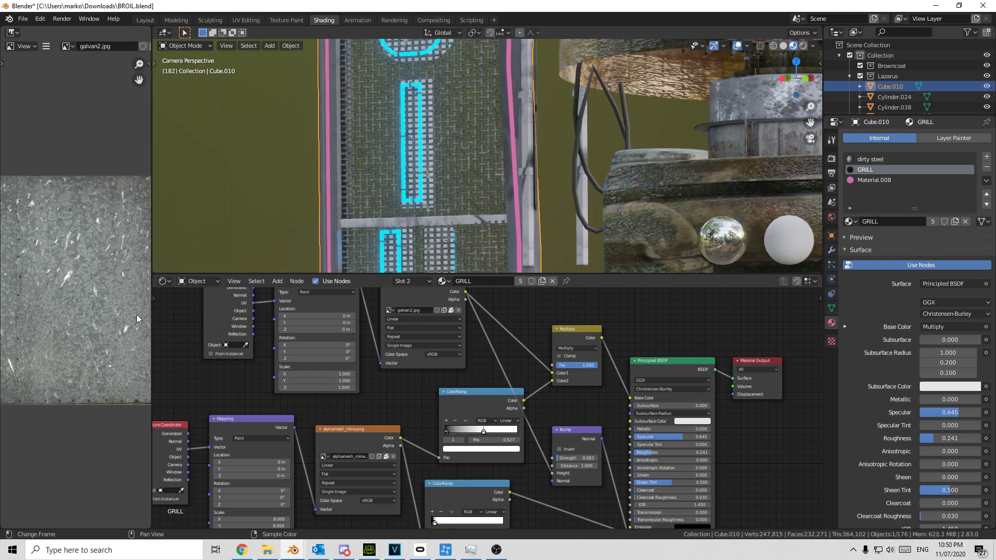
scroll(95, 342, down, 2)
drag(151, 324, 291, 318)
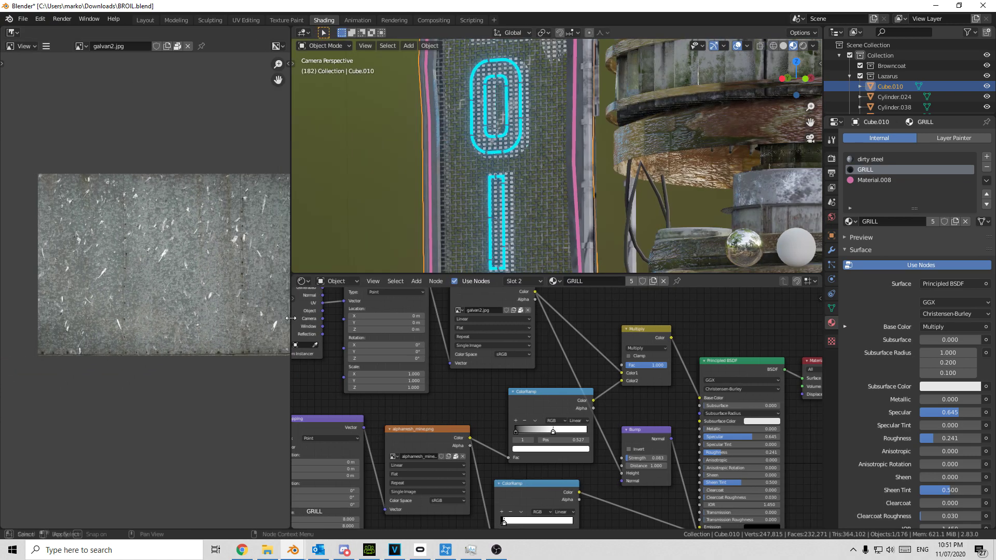
Display alphamesh_mine.png in the image editor and fit the whole mesh pattern in view.
middle_drag(187, 302, 160, 282)
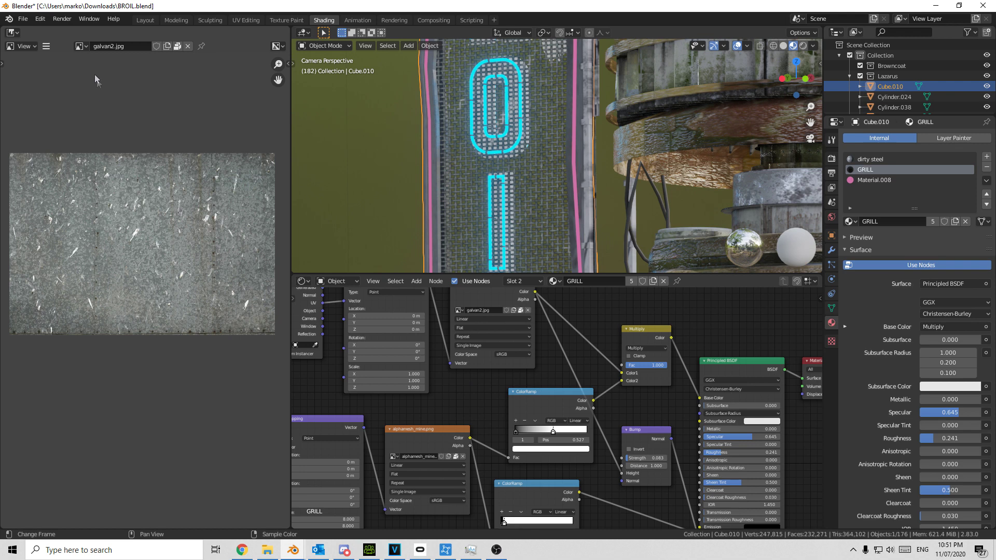
click(80, 46)
click(104, 67)
scroll(154, 242, down, 2)
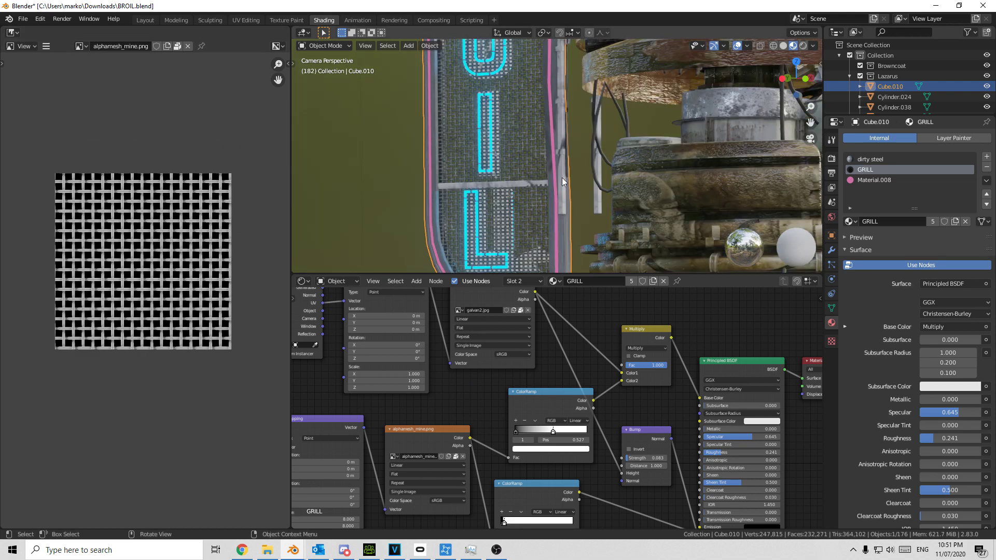
Select the large central pipe beside the BROIL sign and bring its bigpipe material's image texture node into view.
middle_drag(652, 361, 585, 386)
middle_drag(581, 266, 550, 200)
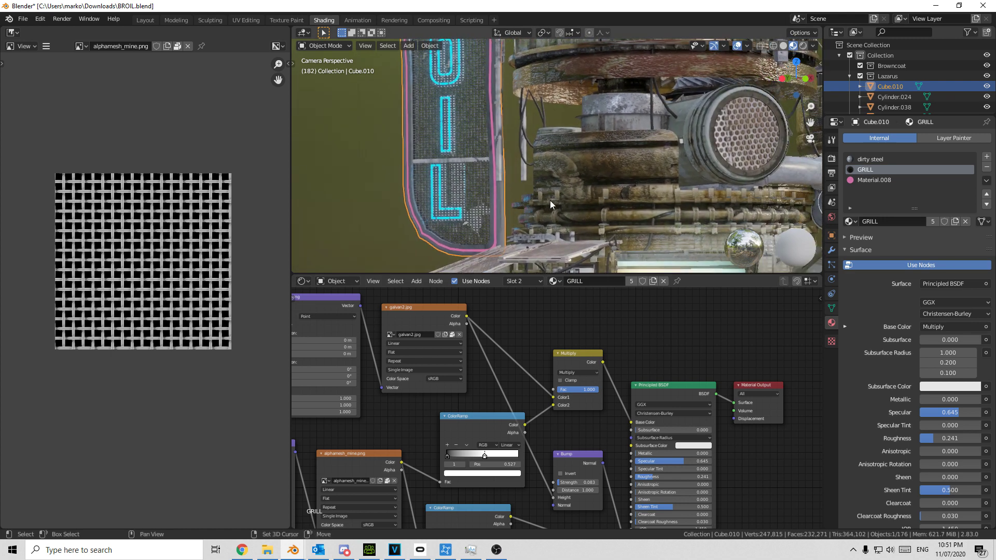
click(532, 156)
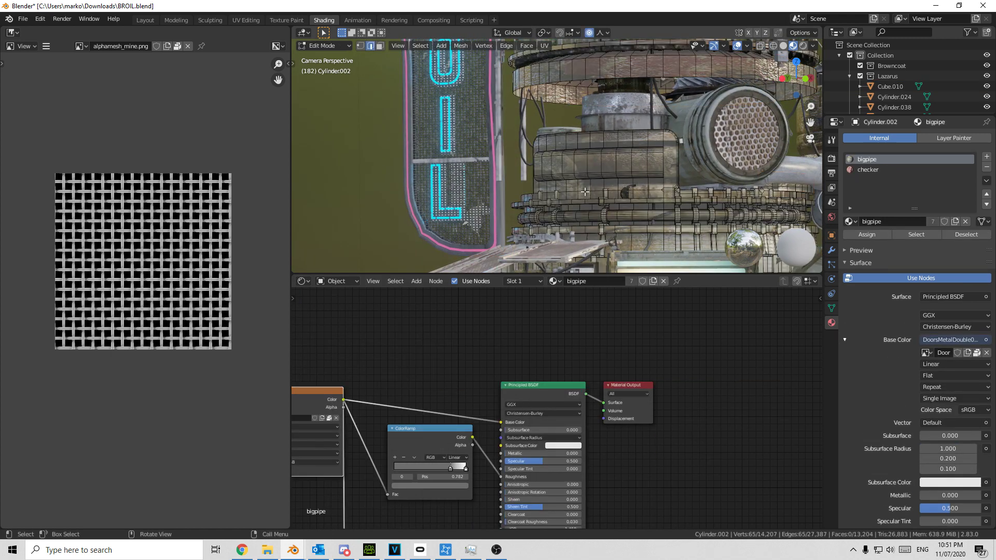
middle_drag(441, 374, 607, 337)
Copy the image name from the bigpipe texture node and use it to display DoorsMetalDouble0152_M.jpg in the image editor.
click(469, 382)
key(ctrl+c)
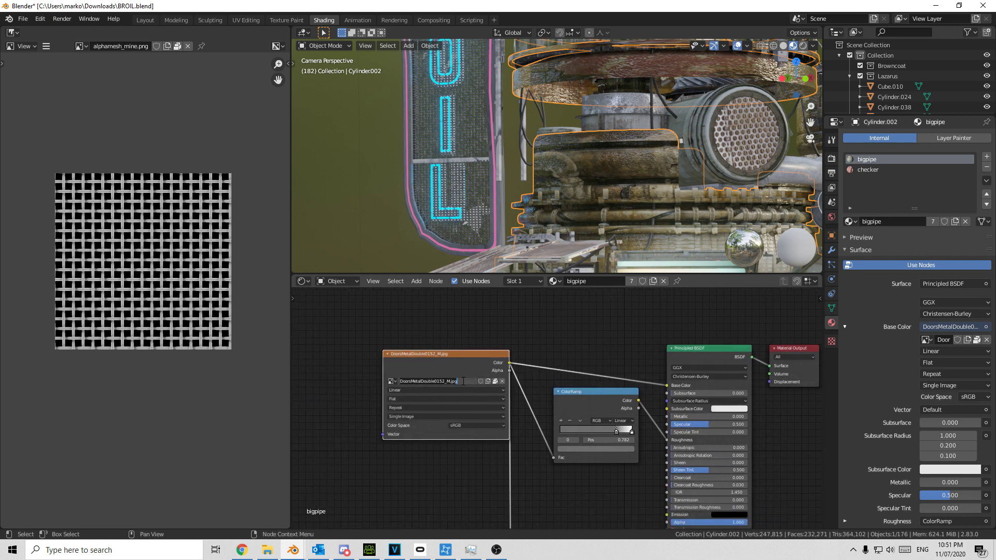
click(80, 45)
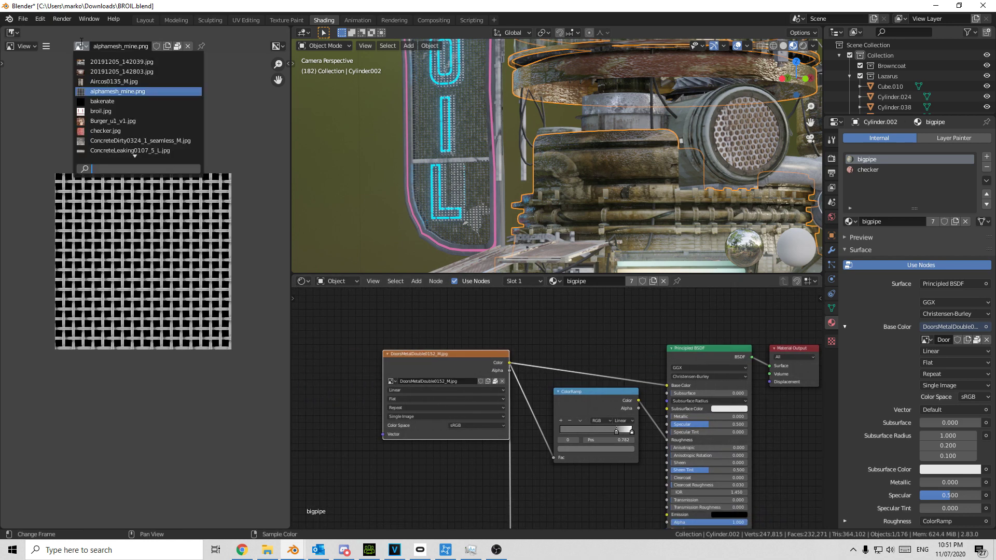
key(ctrl+v)
click(111, 61)
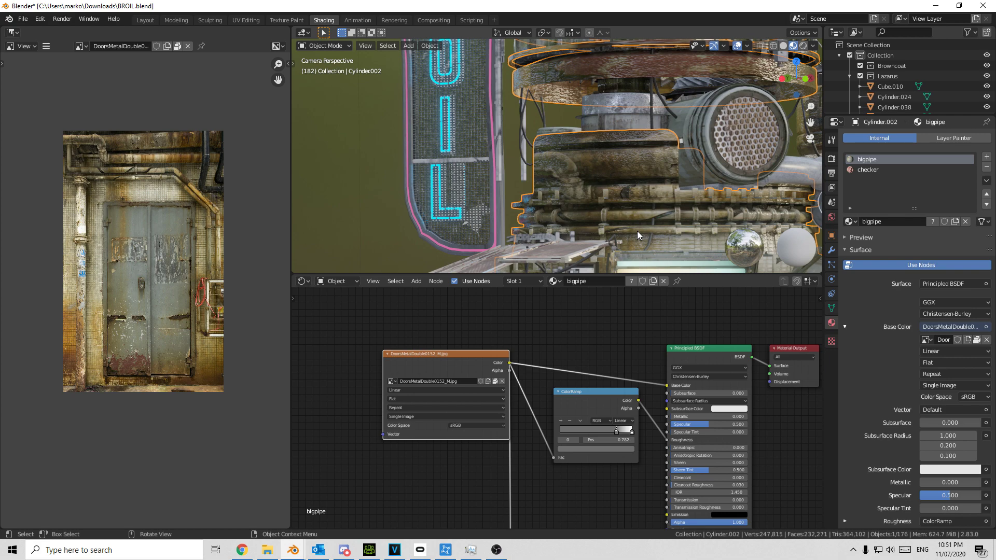
Examine the door texture mapped on the large pipe, from close-up to the whole stall, and return to Blender from the browser's splash-screen gallery.
middle_drag(633, 228, 644, 61)
scroll(693, 223, down, 2)
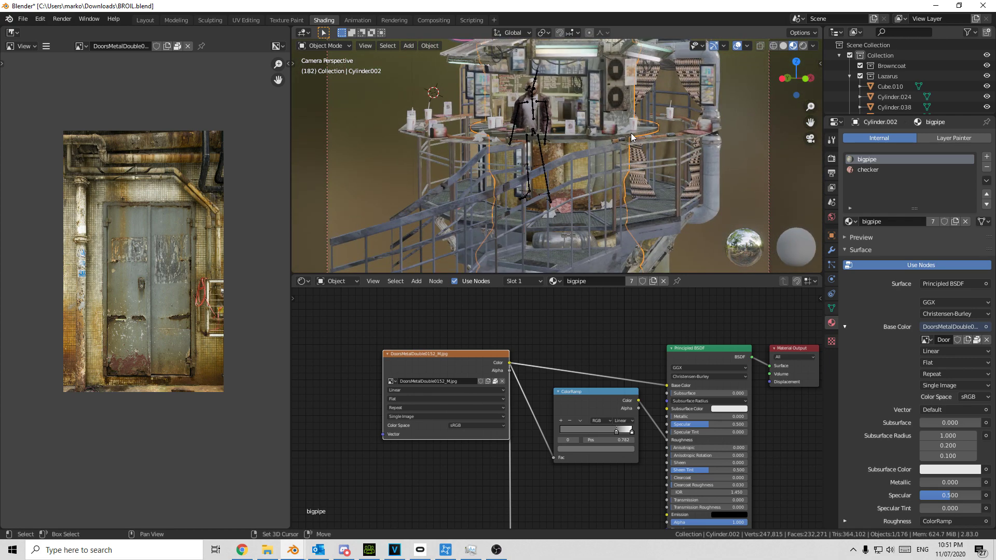
scroll(621, 235, down, 1)
mouse_move(623, 234)
middle_down()
mouse_move(657, 183)
mouse_move(567, 191)
mouse_move(664, 191)
mouse_move(634, 169)
mouse_move(609, 219)
middle_up()
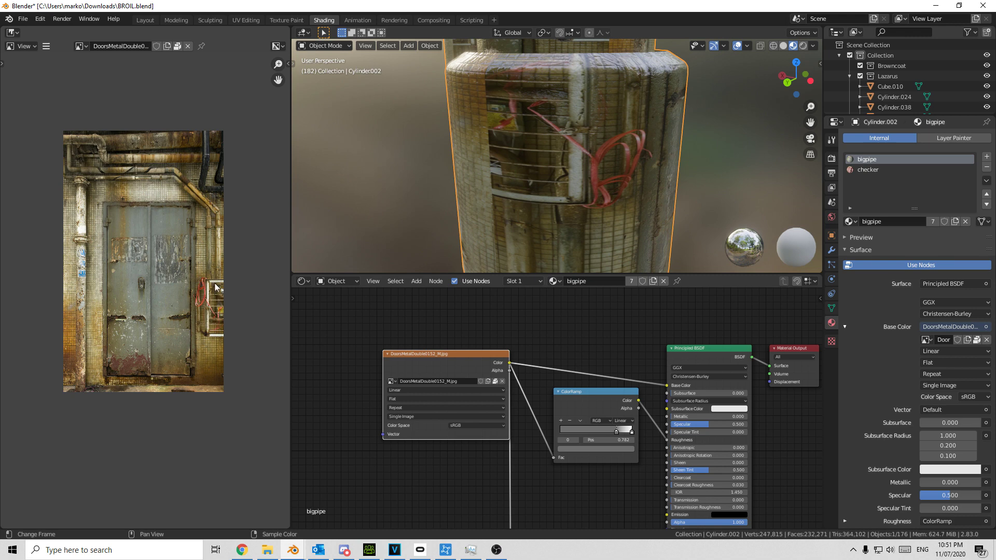
scroll(611, 222, down, 5)
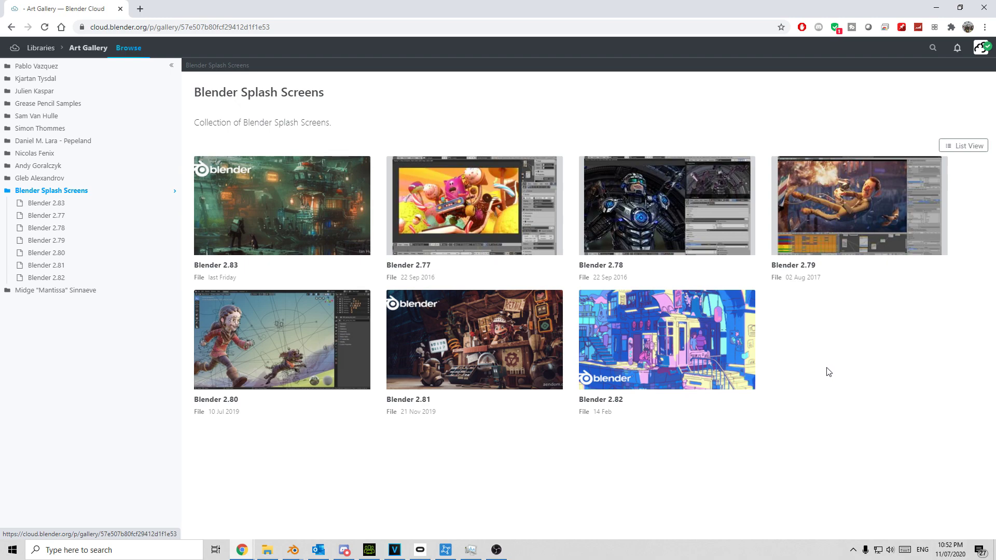
click(936, 7)
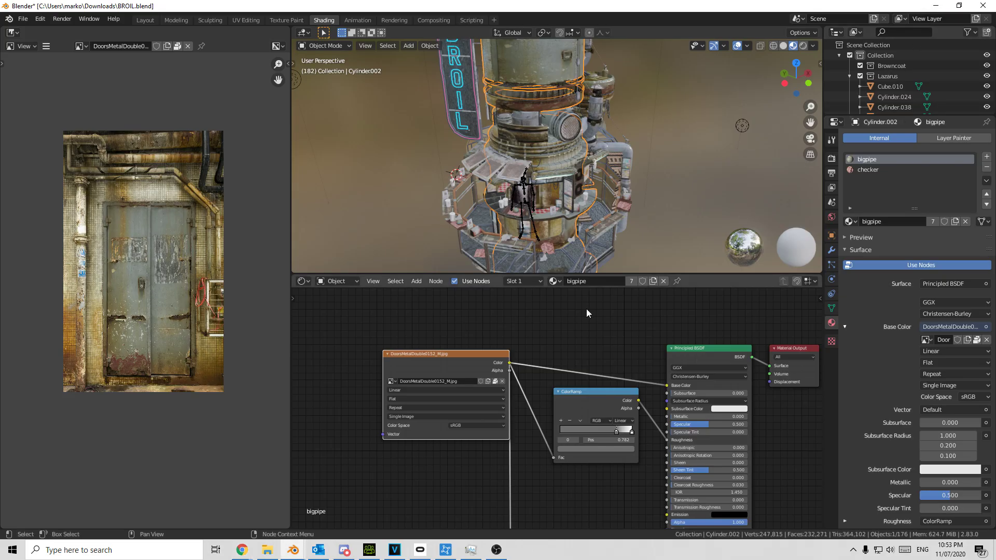